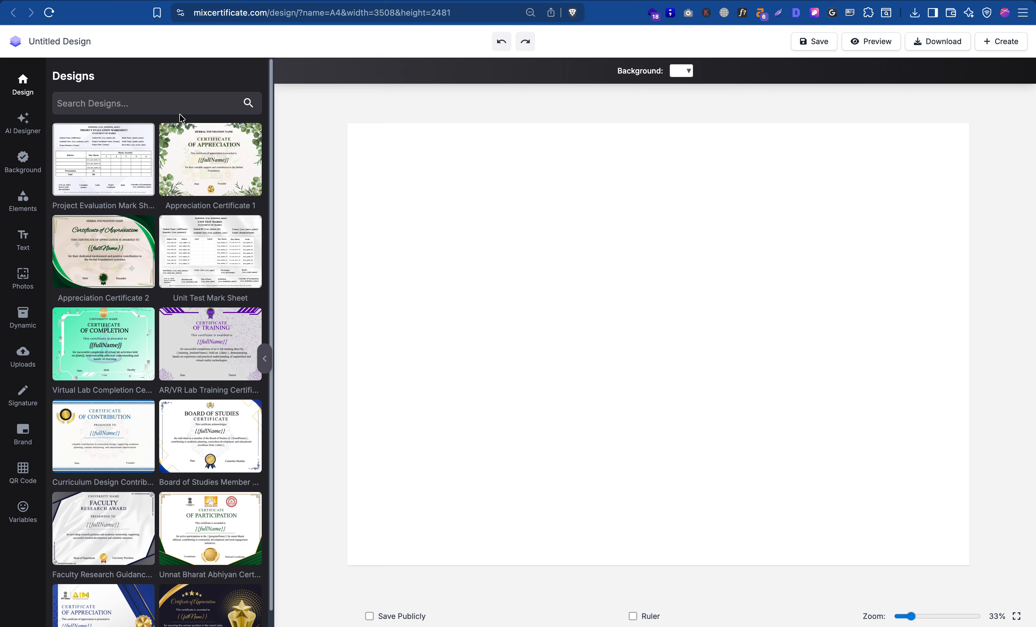
Step: Examine the canvas width and height in the page address, and browse the uploaded images and stock photos
left_click_drag(268, 12, 116, 218)
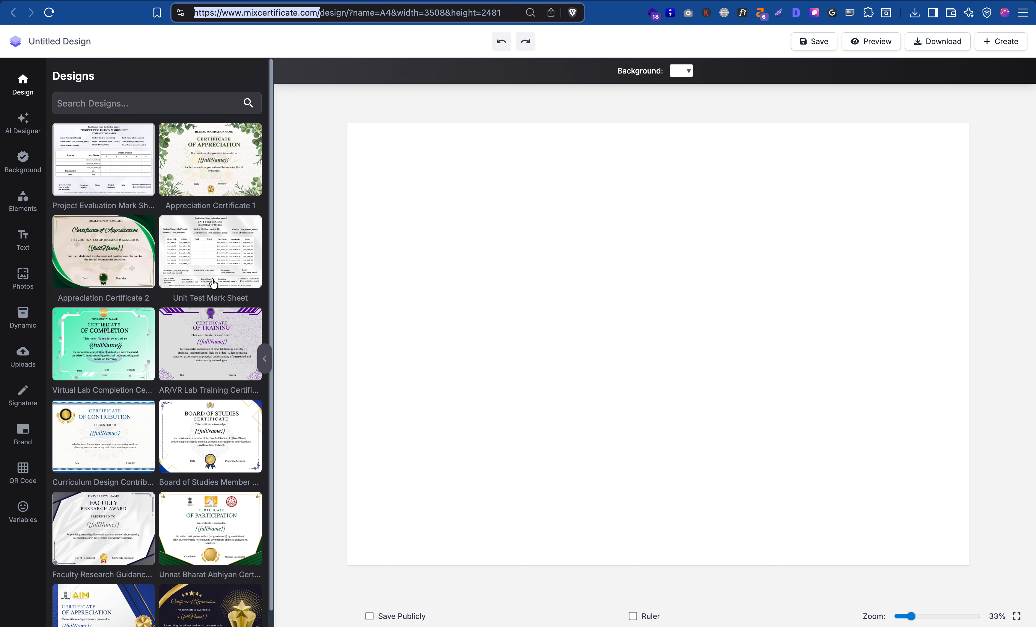
left_click(419, 292)
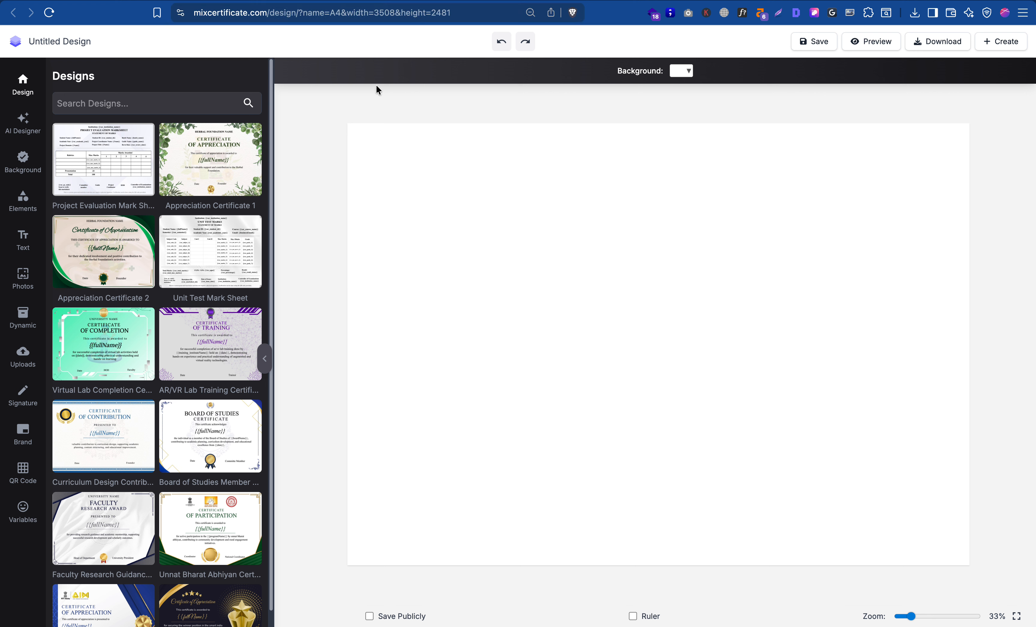
left_click_drag(375, 12, 393, 10)
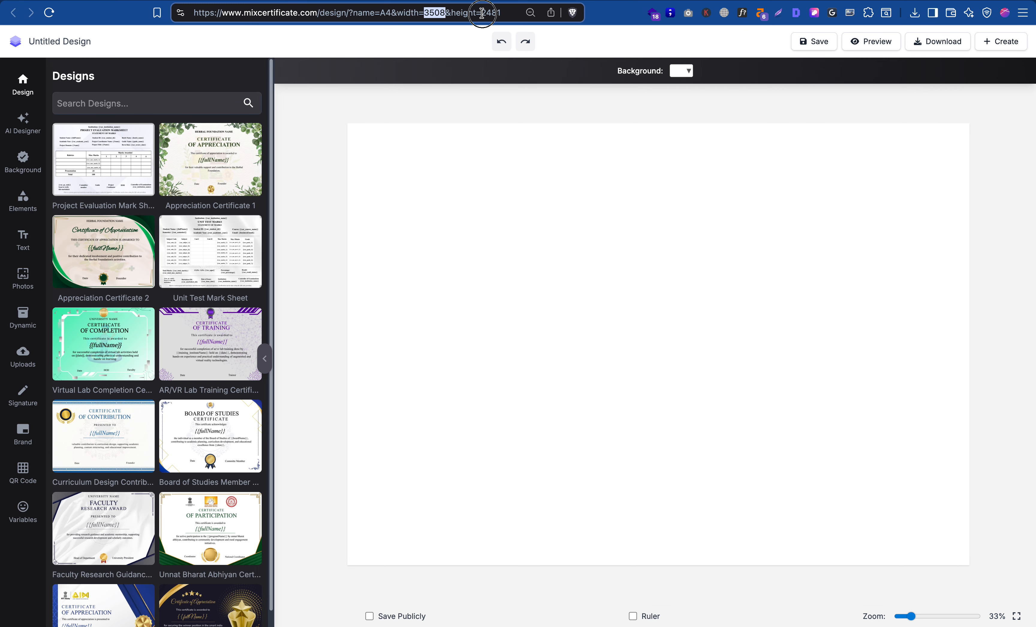
left_click_drag(483, 14, 513, 15)
left_click(439, 200)
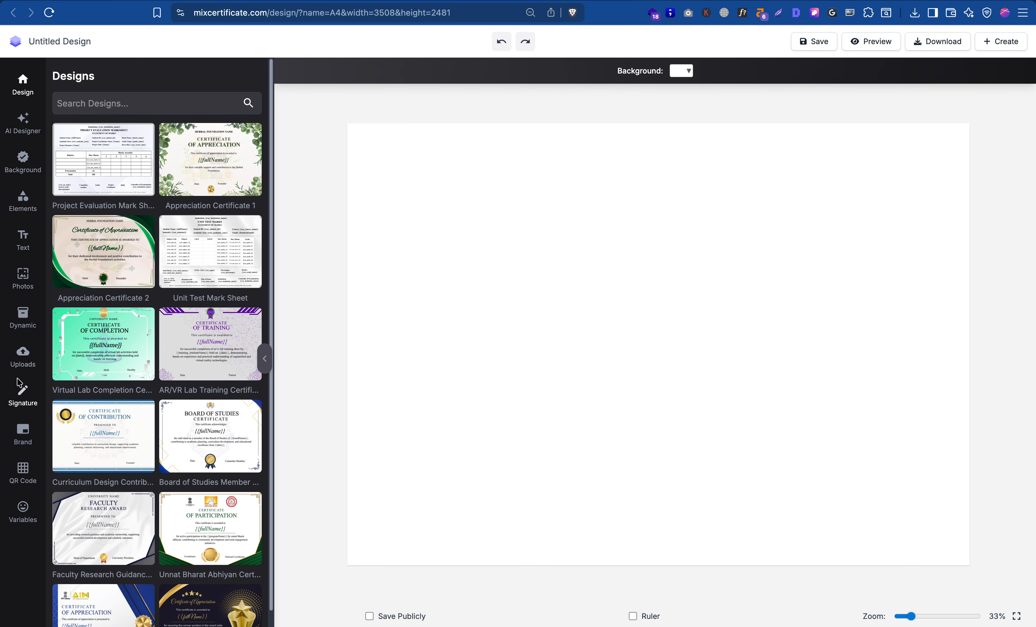
left_click(21, 364)
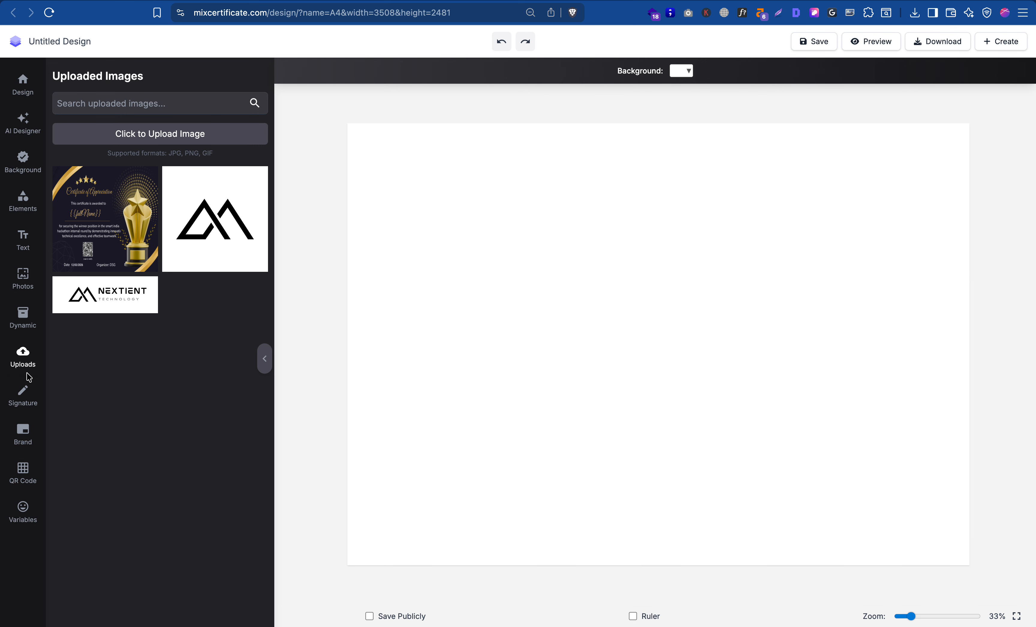
left_click(23, 288)
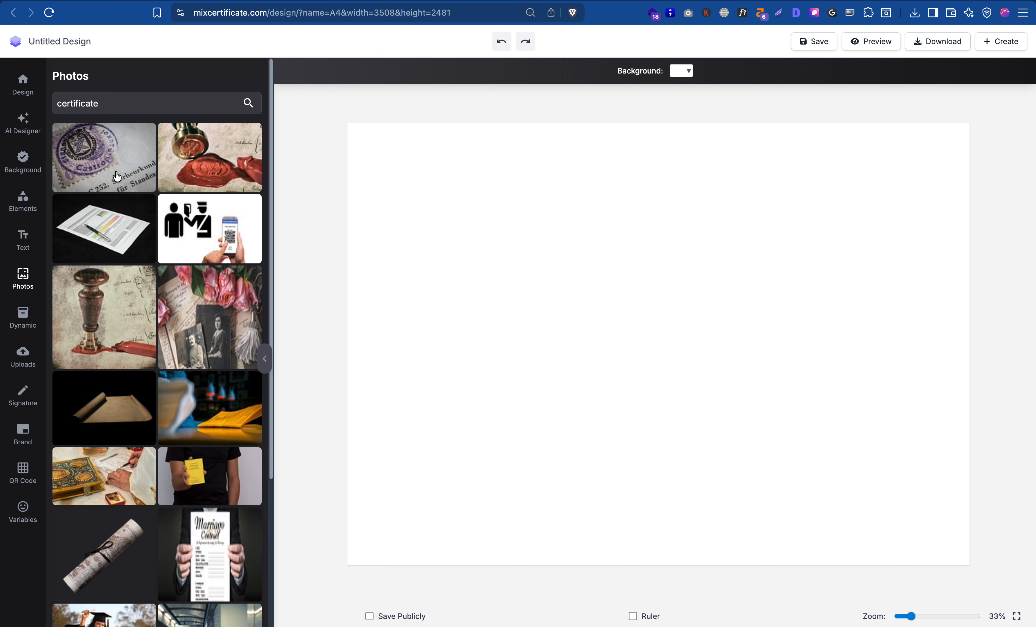
scroll(108, 272, "down", 1)
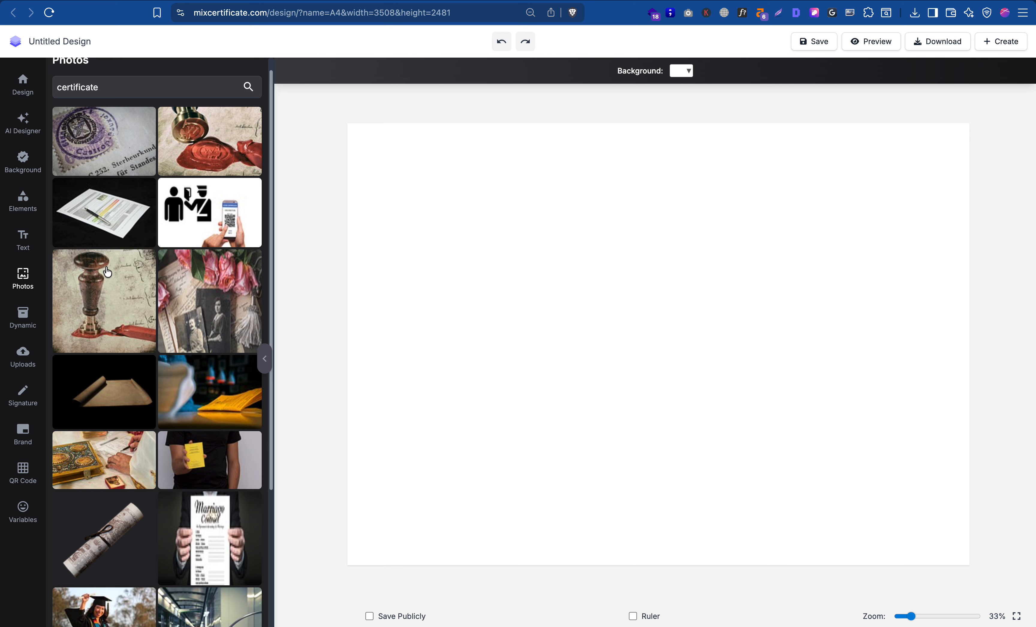
scroll(109, 272, "up", 1)
Step: Add a Header 3 title text to the blank canvas
left_click(33, 238)
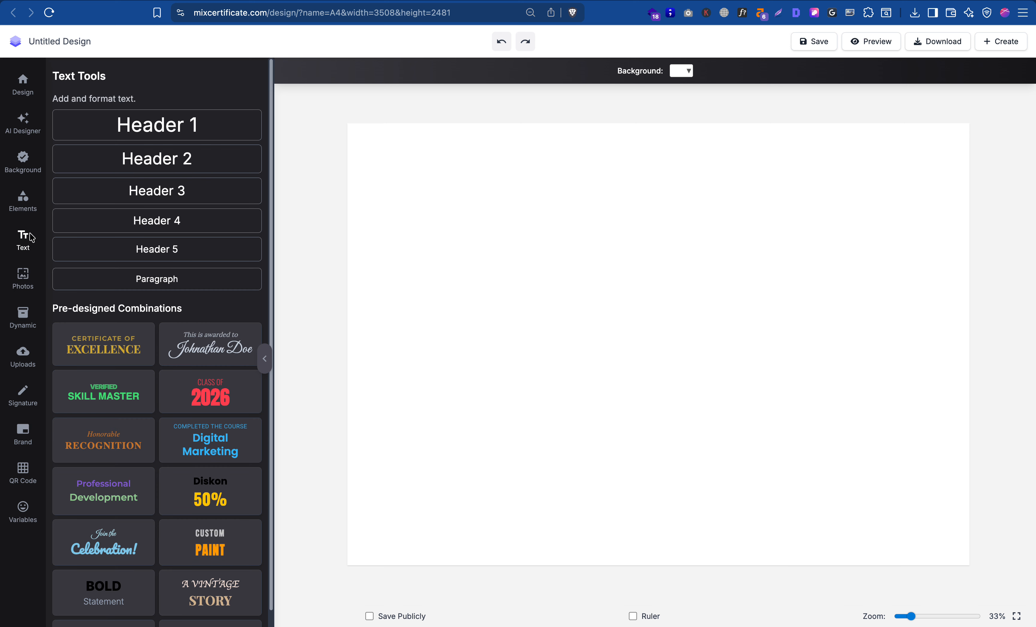
scroll(169, 321, "down", 3)
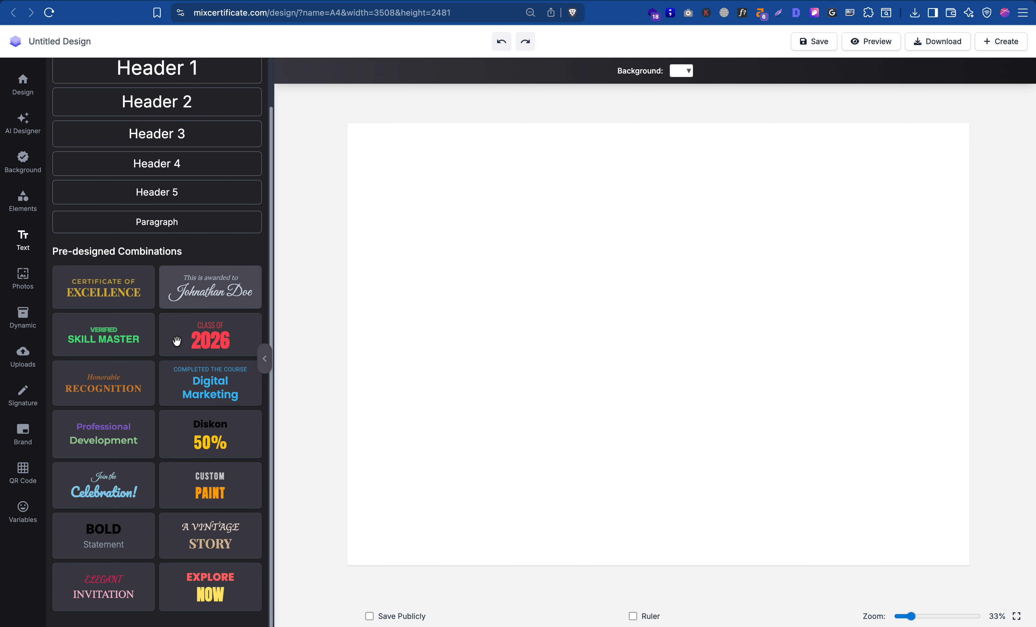
scroll(177, 339, "up", 4)
left_click(151, 191)
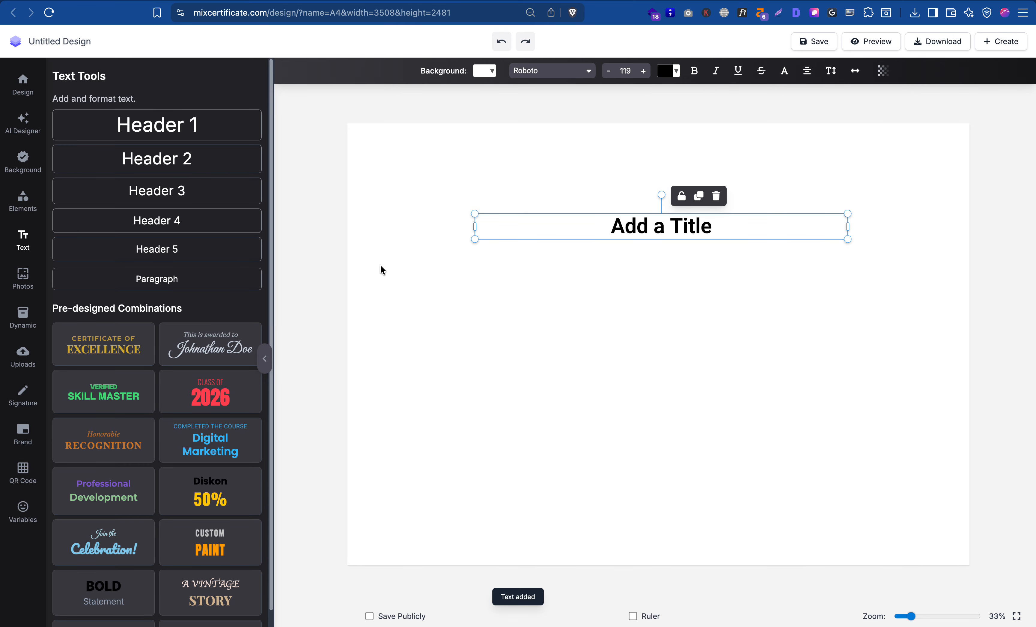
Step: Set the title text's font to Tahoma
left_click(696, 257)
left_click(717, 228)
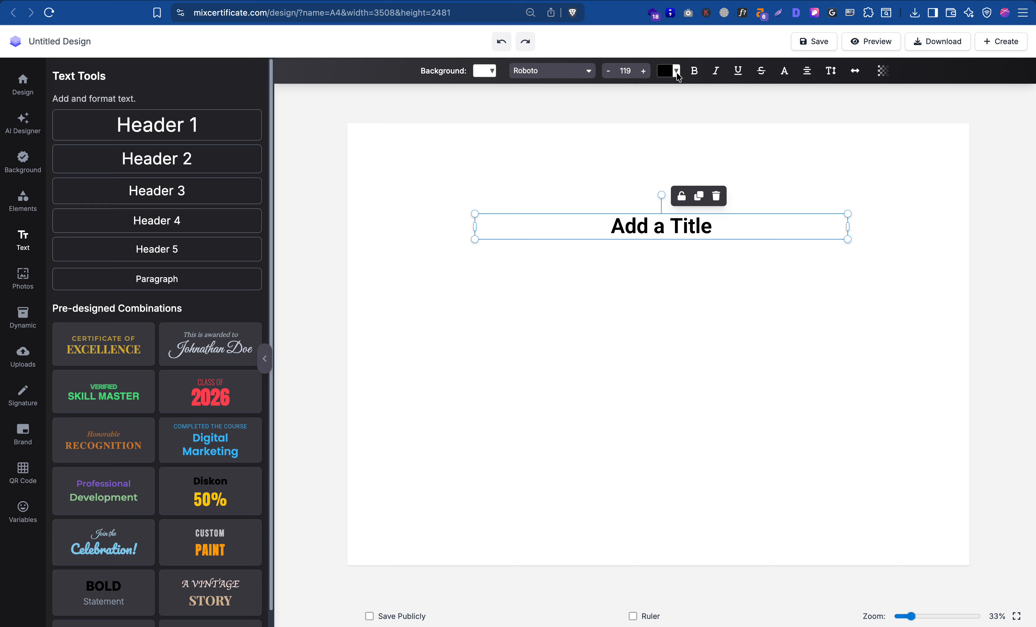
left_click(589, 71)
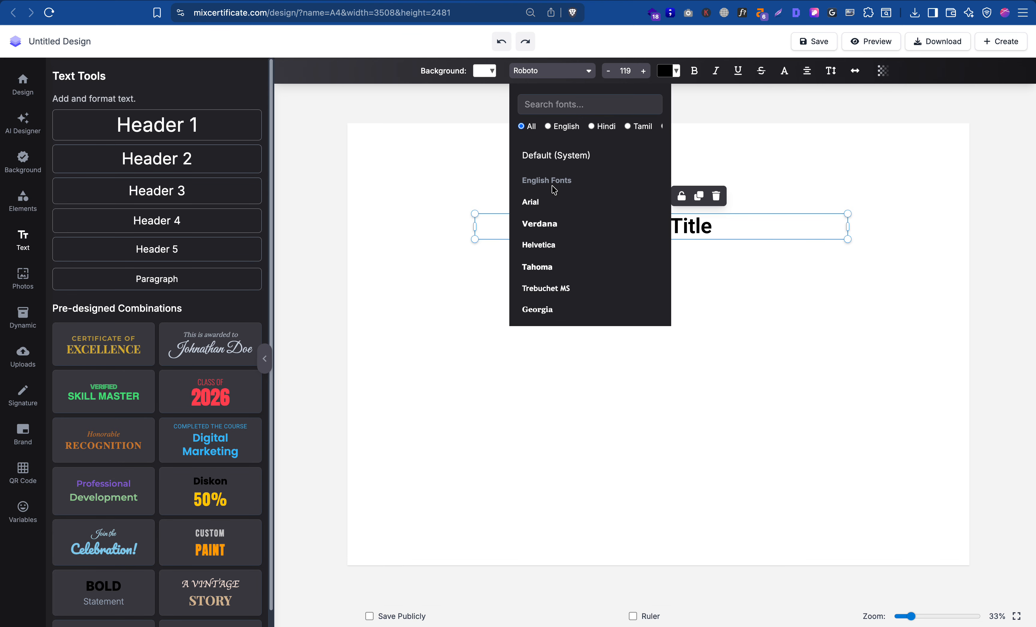
left_click(543, 202)
left_click(584, 72)
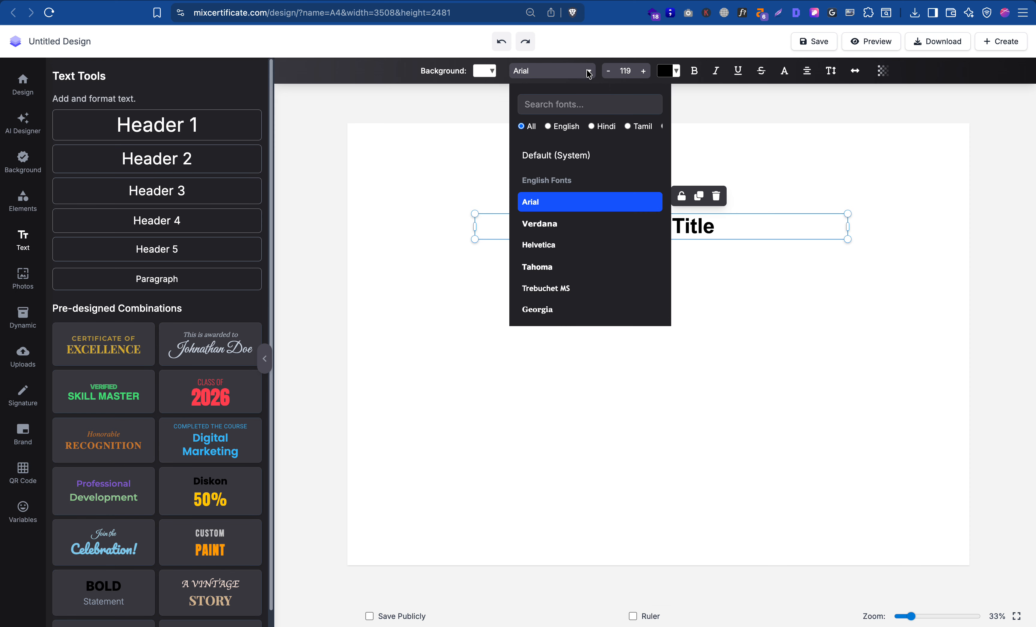
left_click(569, 271)
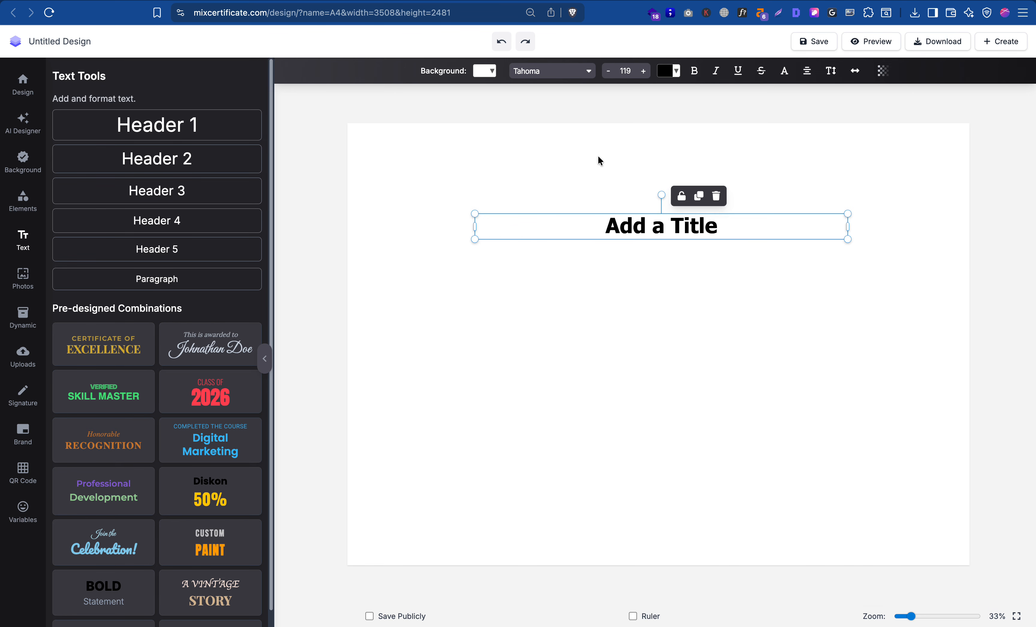
Step: Change the title text's color to dark gray
left_click(676, 71)
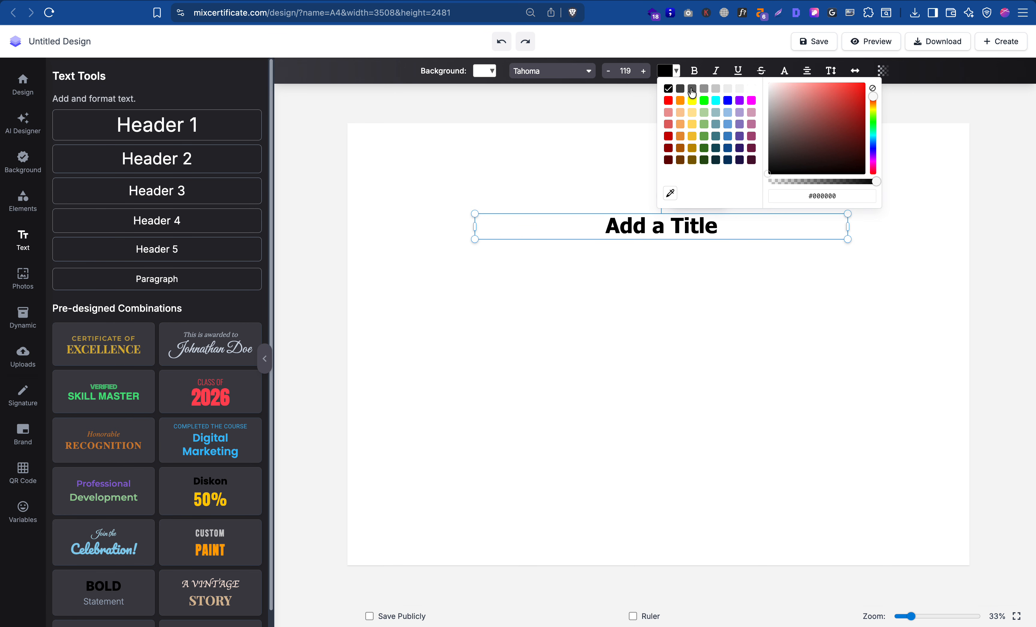
left_click(692, 89)
left_click(628, 111)
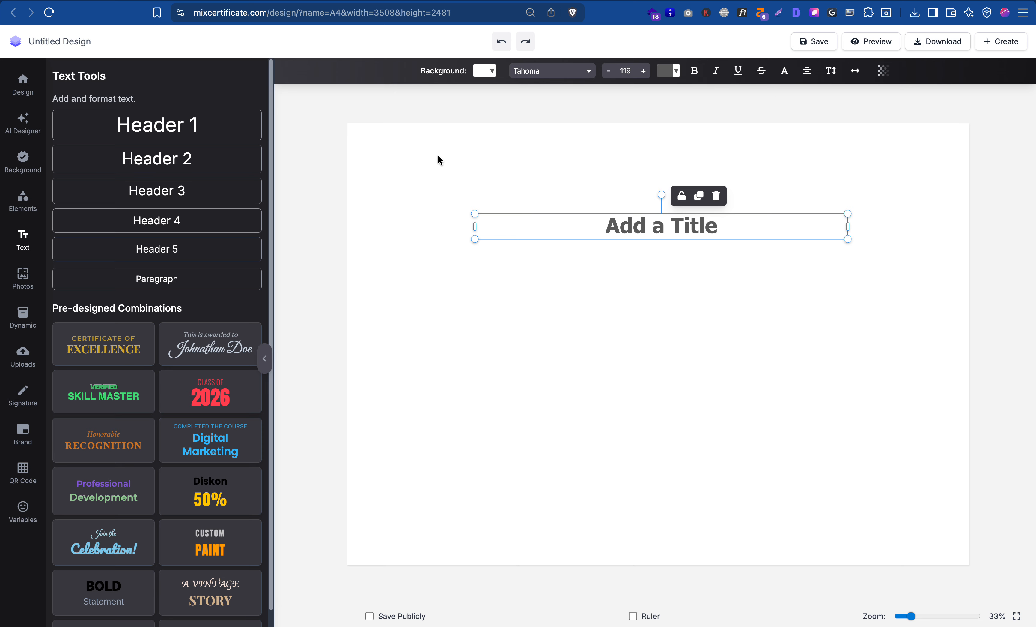
Step: Apply the ready-made white background with blue corners and flowing blue-purple curves to the certificate
left_click(24, 170)
scroll(114, 345, "down", 5)
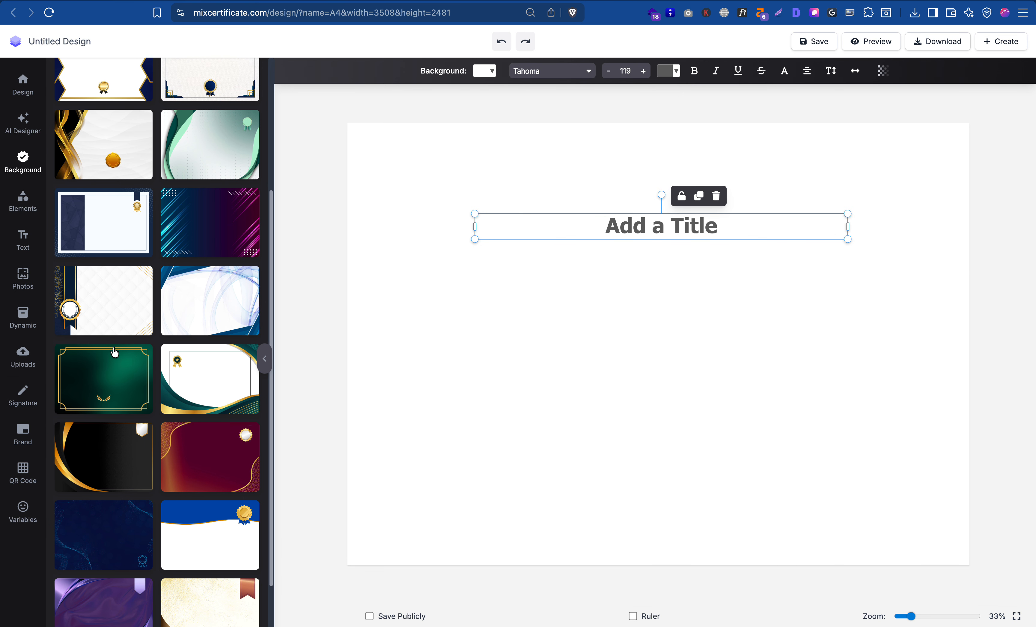
left_click(201, 302)
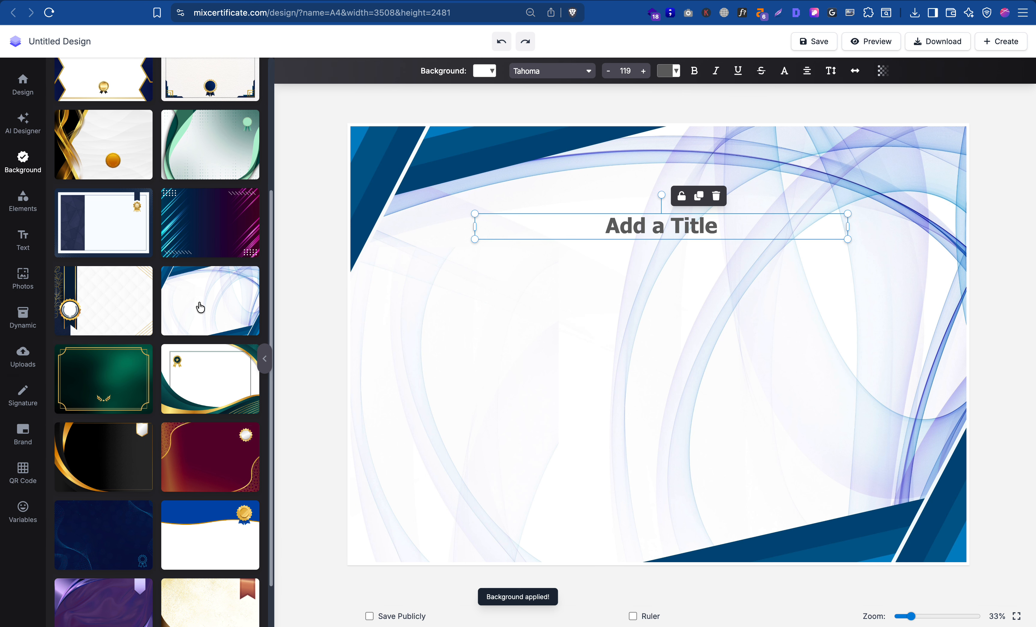
left_click(445, 356)
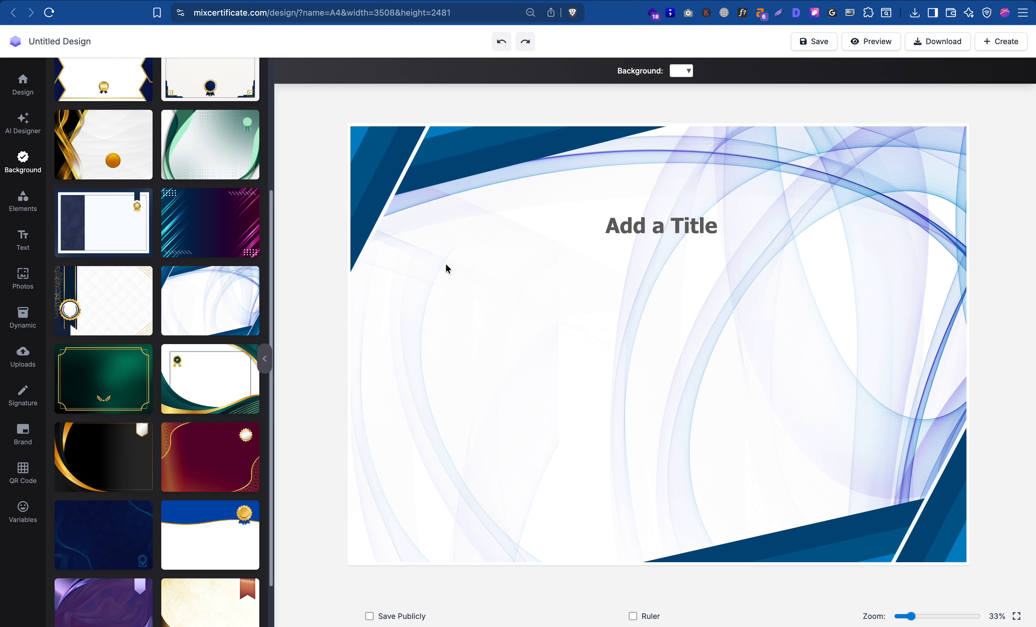
Step: Remove the applied background from the page and delete the image object it leaves on the canvas
right_click(391, 292)
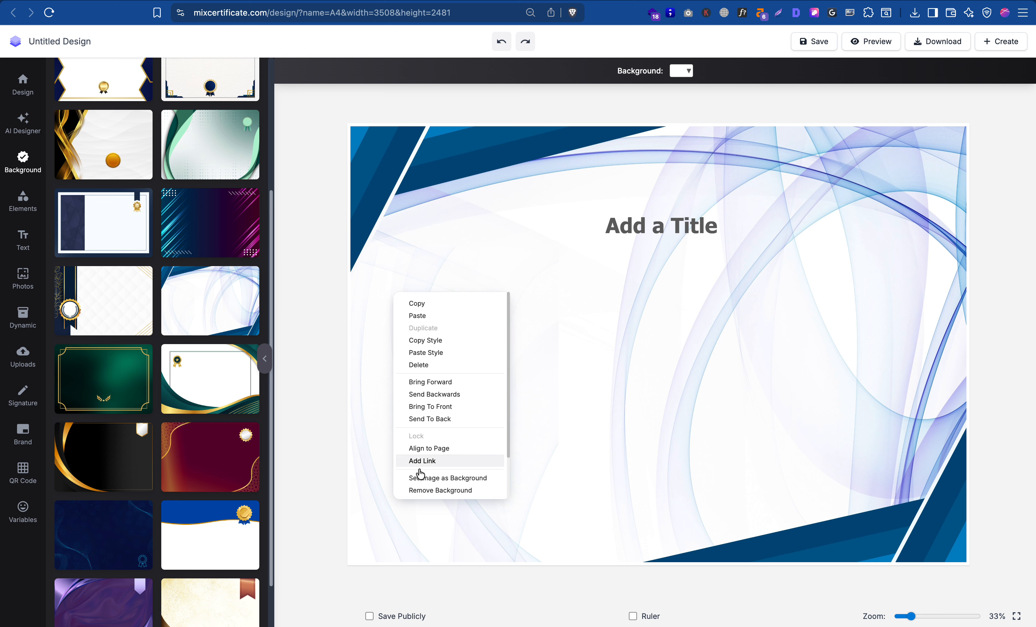
left_click(418, 489)
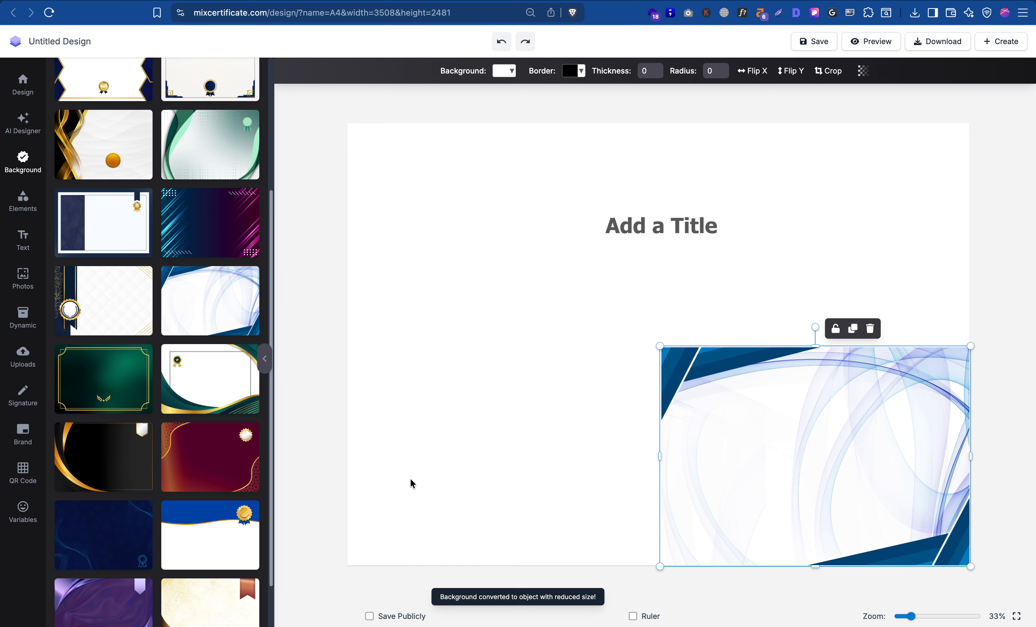
left_click(869, 328)
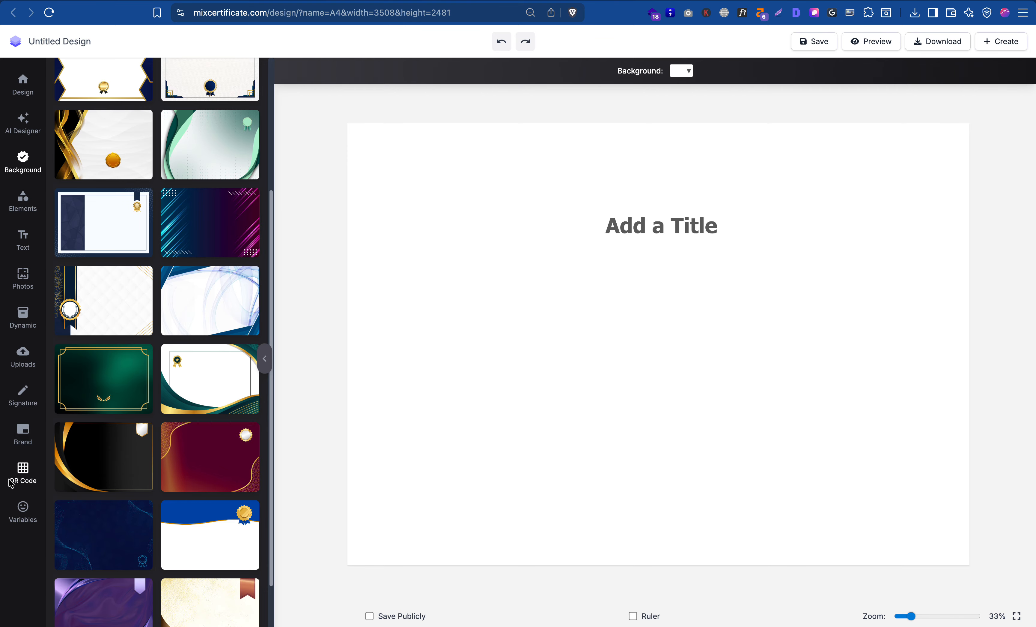
Step: Show the uploaded images and open a new browser tab
left_click(22, 354)
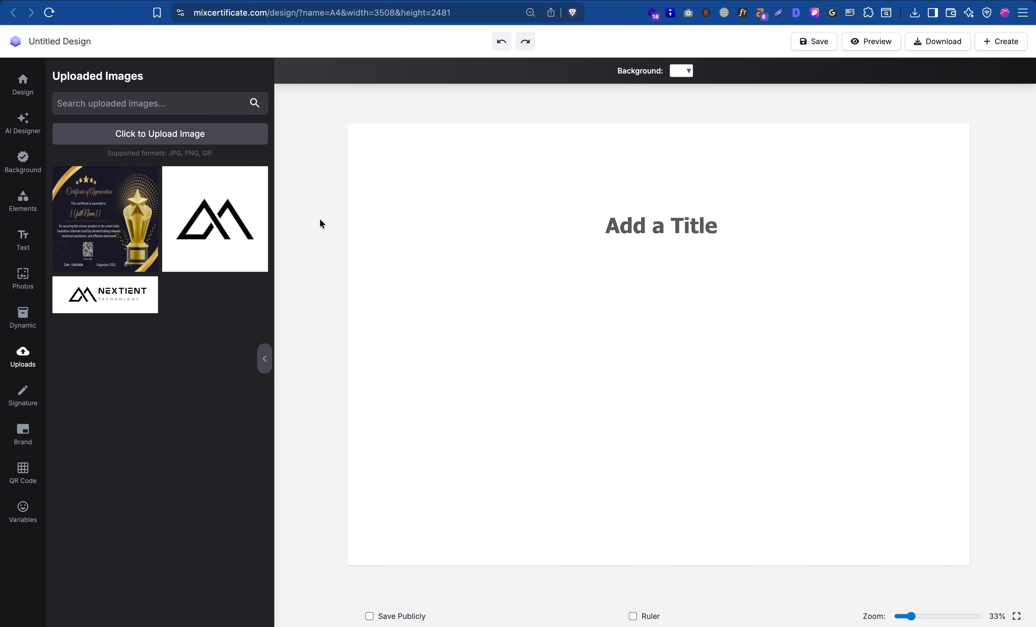
key("super+t")
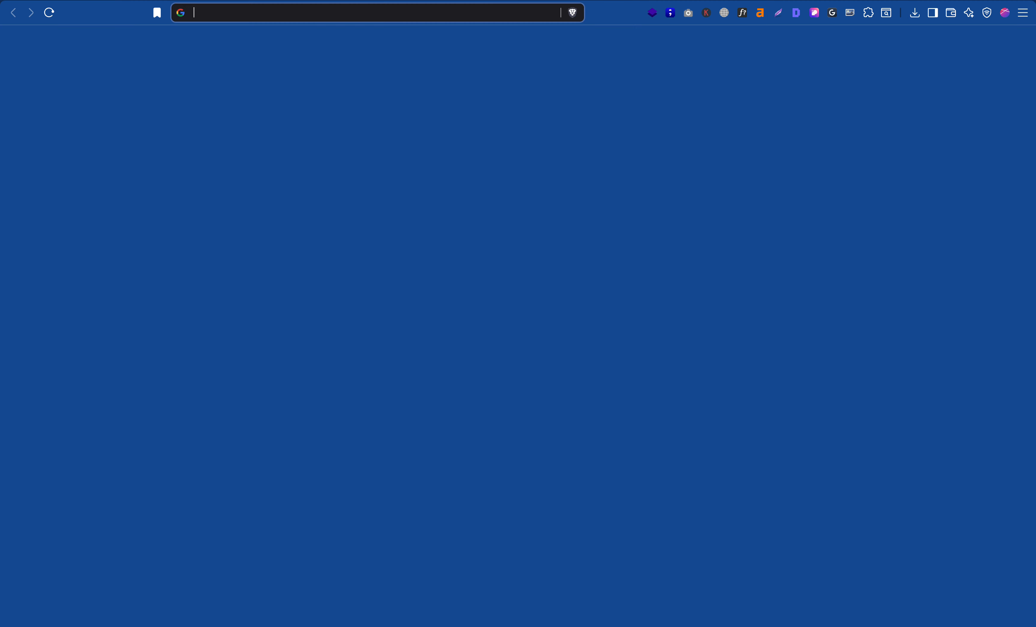
type("cer")
key("BackSpace")
key("BackSpace")
key("BackSpace")
key("BackSpace")
type("pexels.com")
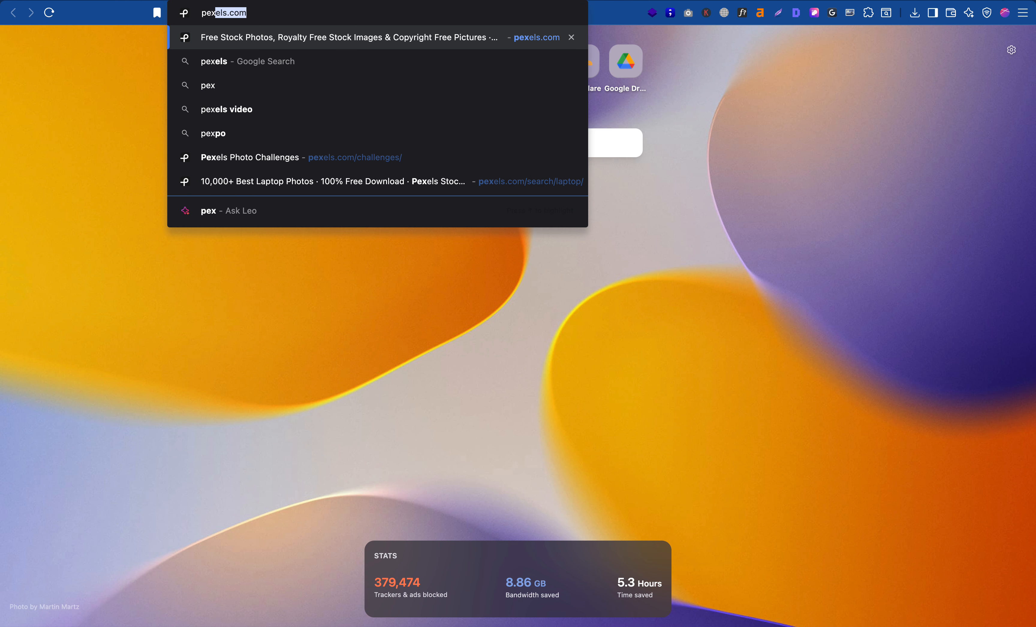
key("super+a")
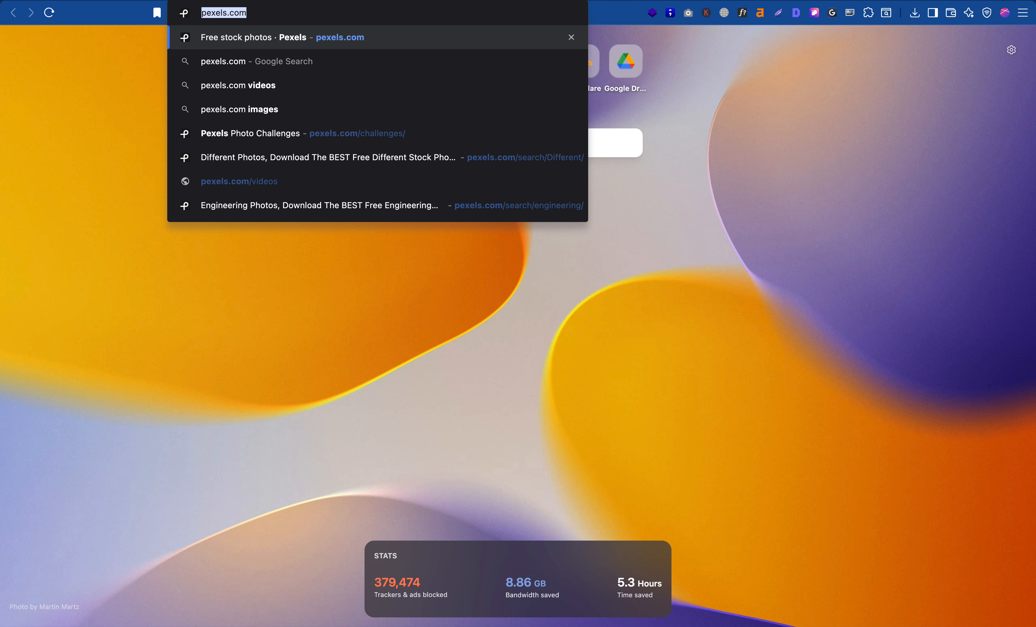
type("pleas")
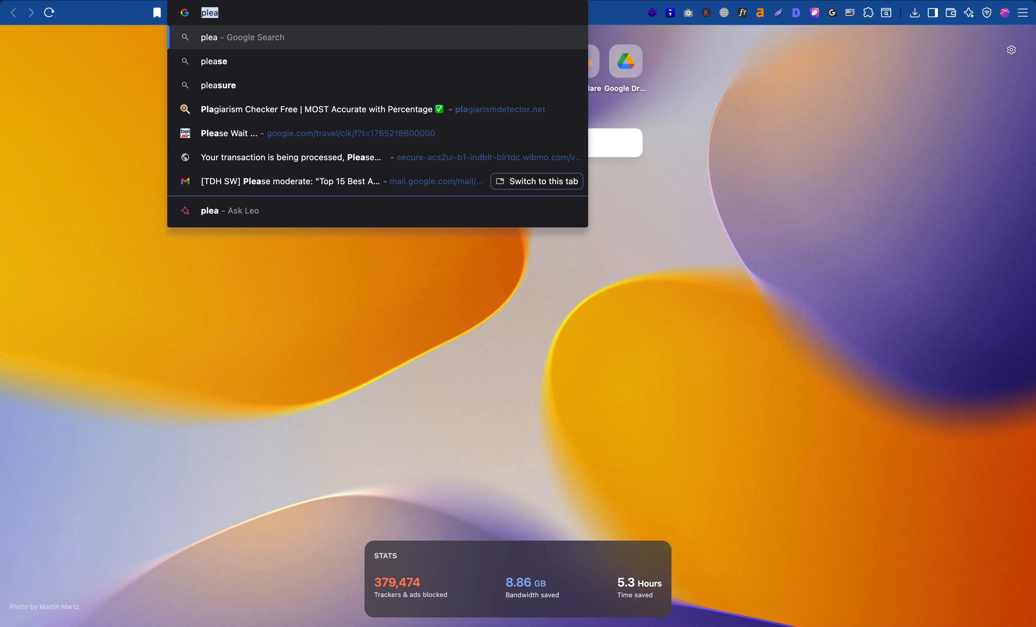
key("BackSpace")
key("BackSpace")
key("BackSpace")
key("BackSpace")
key("BackSpace")
Step: Search Google for "certificate background" and show the image results
type("certificate backro")
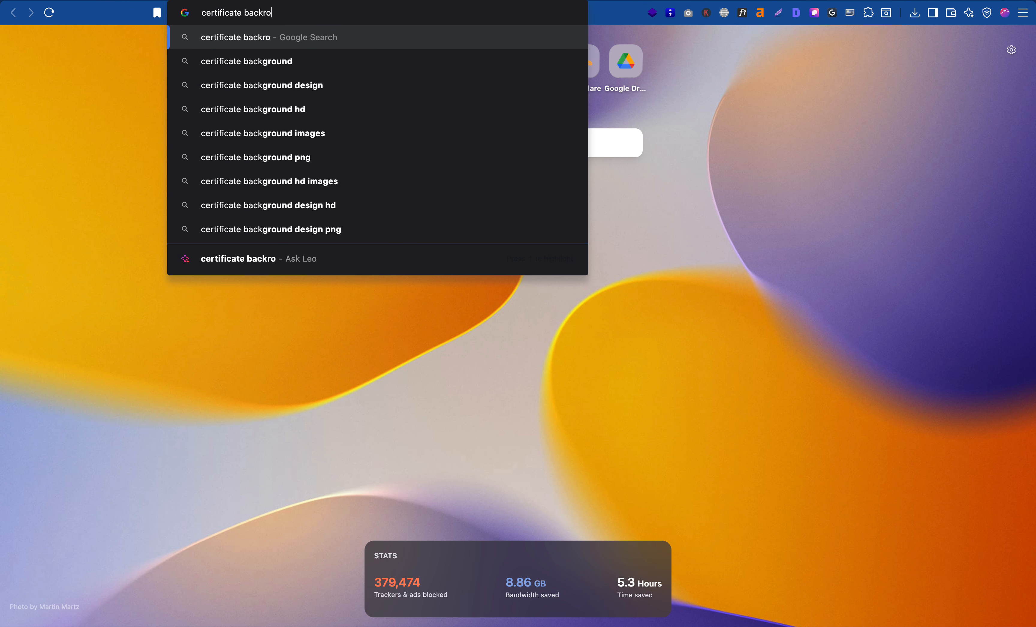
key("BackSpace")
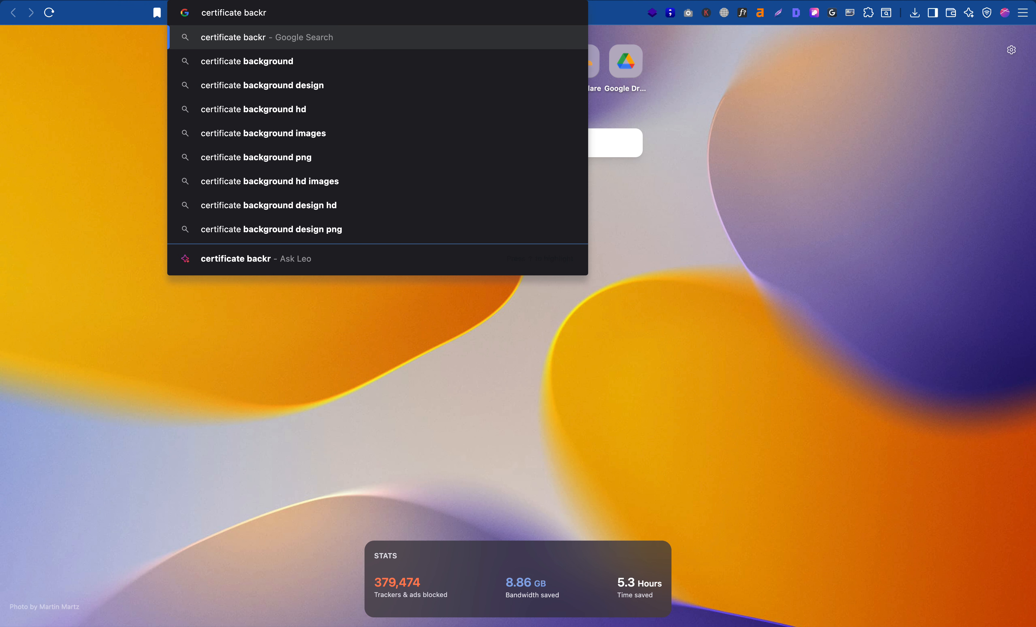
key("Down")
key("Return")
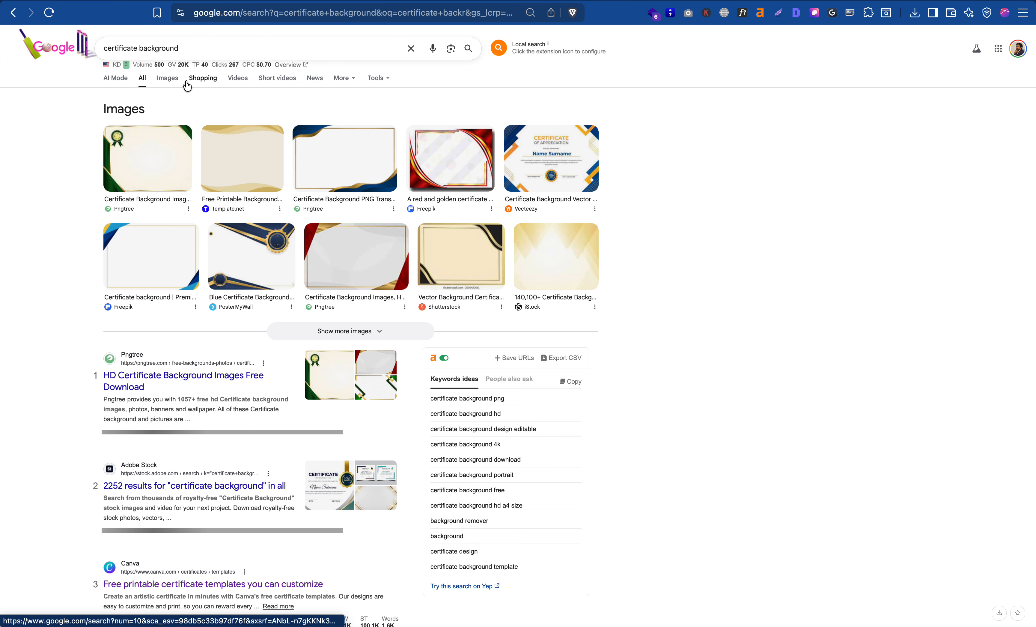
left_click(167, 77)
Step: Filter the image results by usage rights to Commercial & other licenses, and bring up the search filters again
left_click(349, 89)
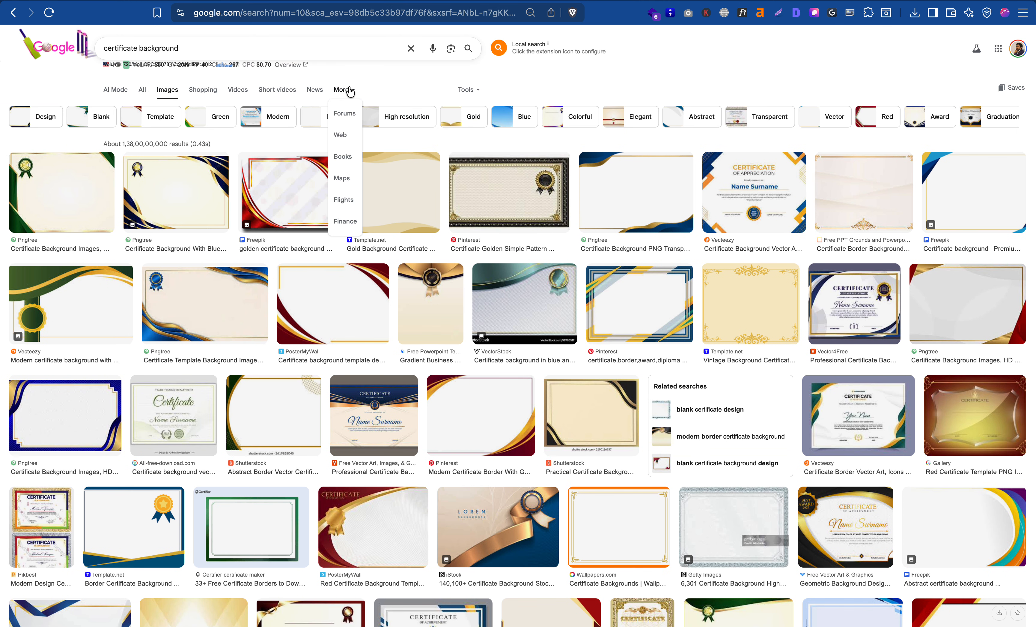
left_click(466, 90)
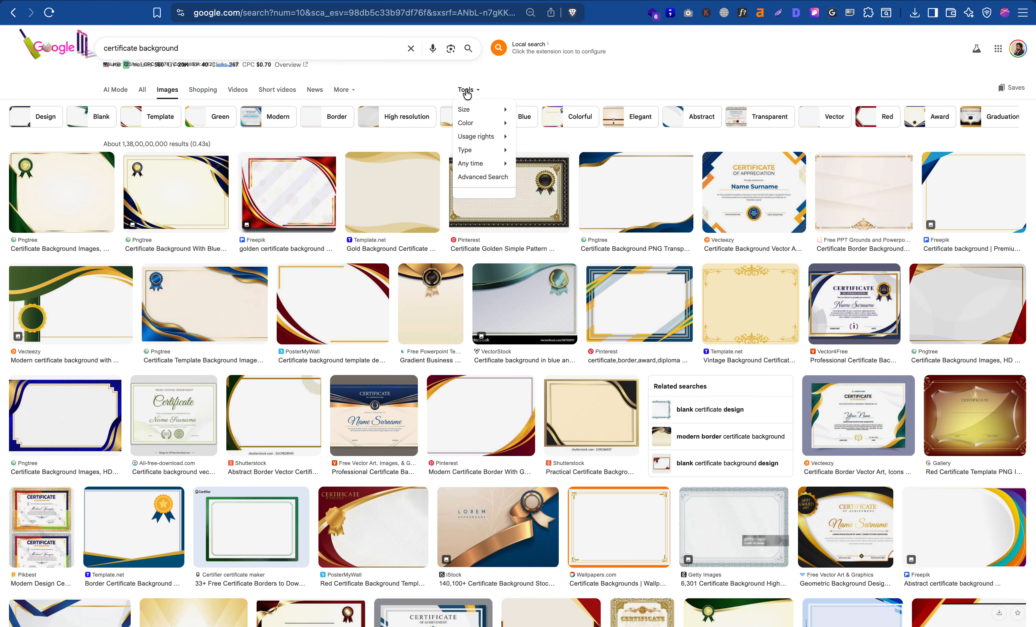
left_click(481, 137)
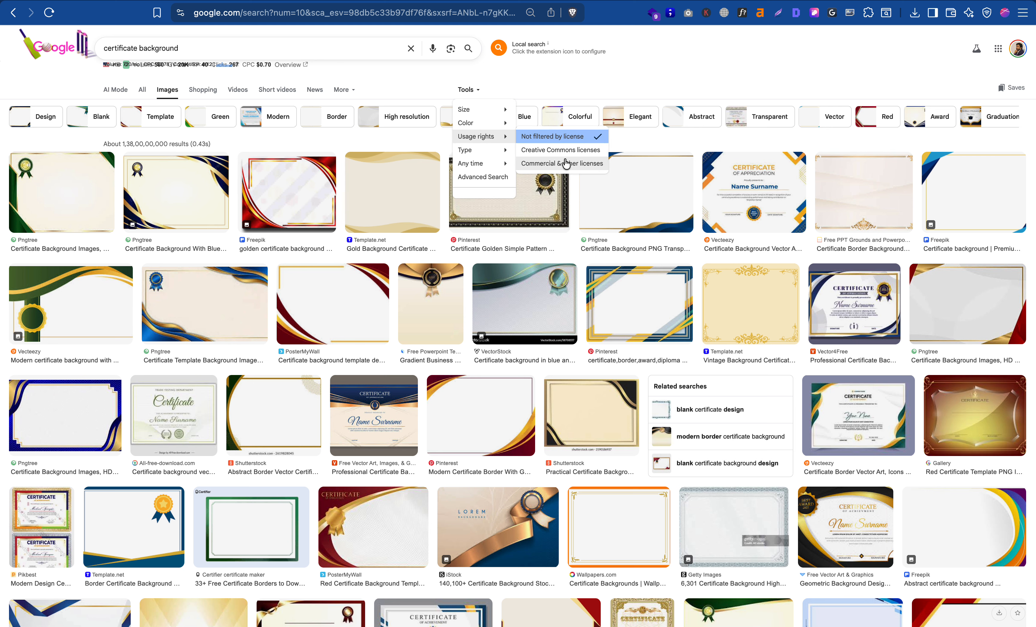
left_click(554, 164)
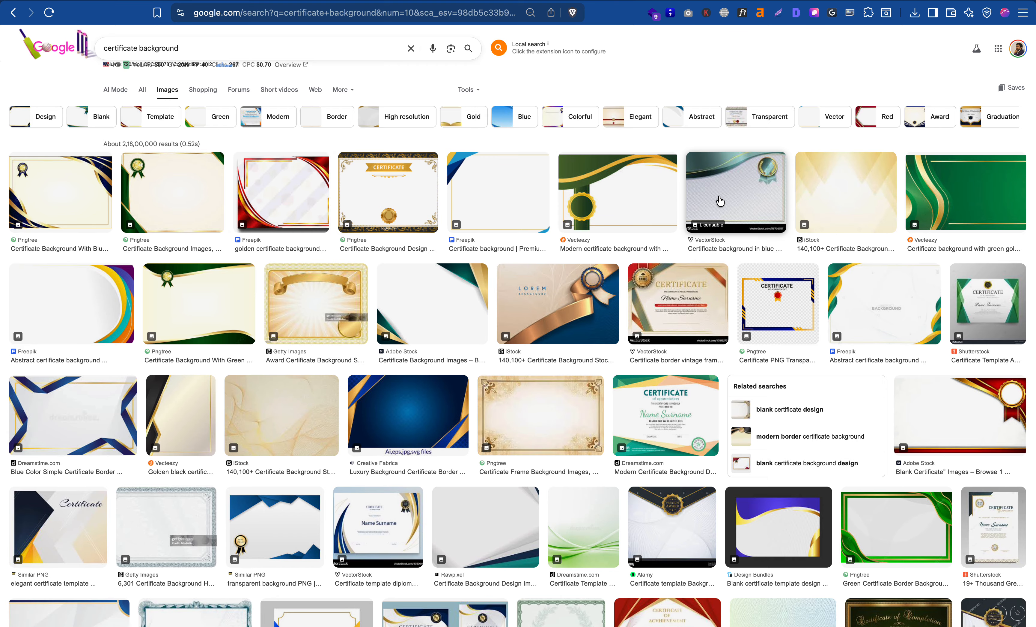
left_click(466, 94)
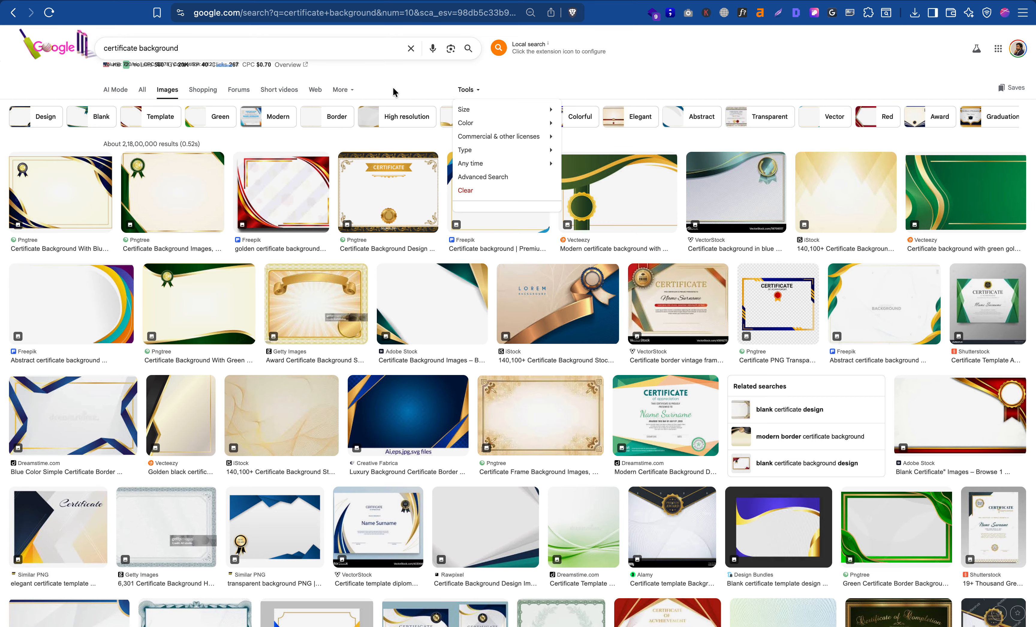
Step: Close the search filters and preview the Freepik, Adobe Stock and VectorStock certificate backgrounds among the image results
left_click(348, 92)
left_click(409, 84)
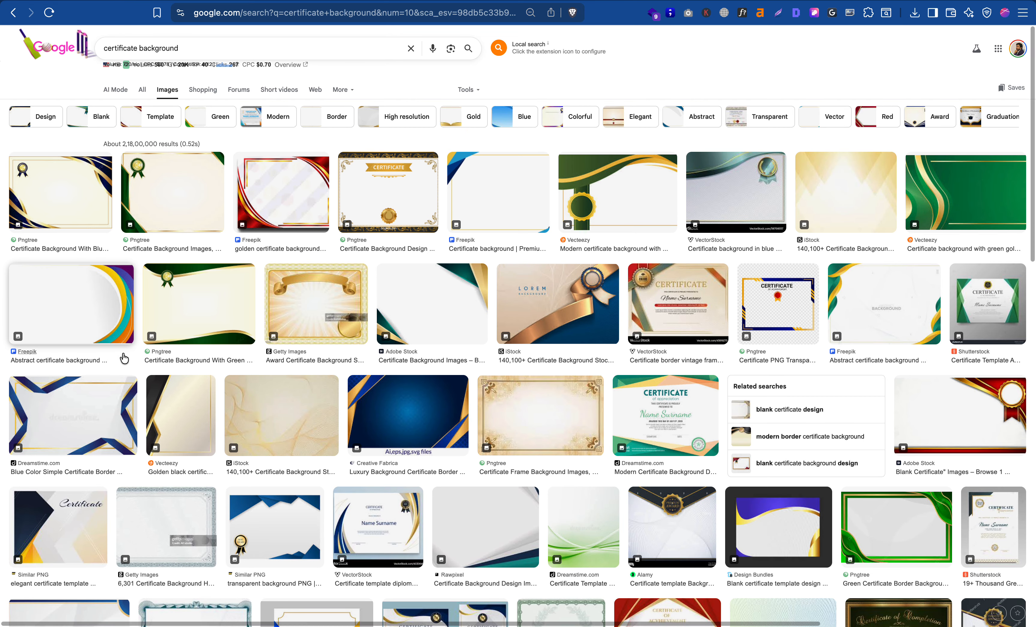
left_click(93, 285)
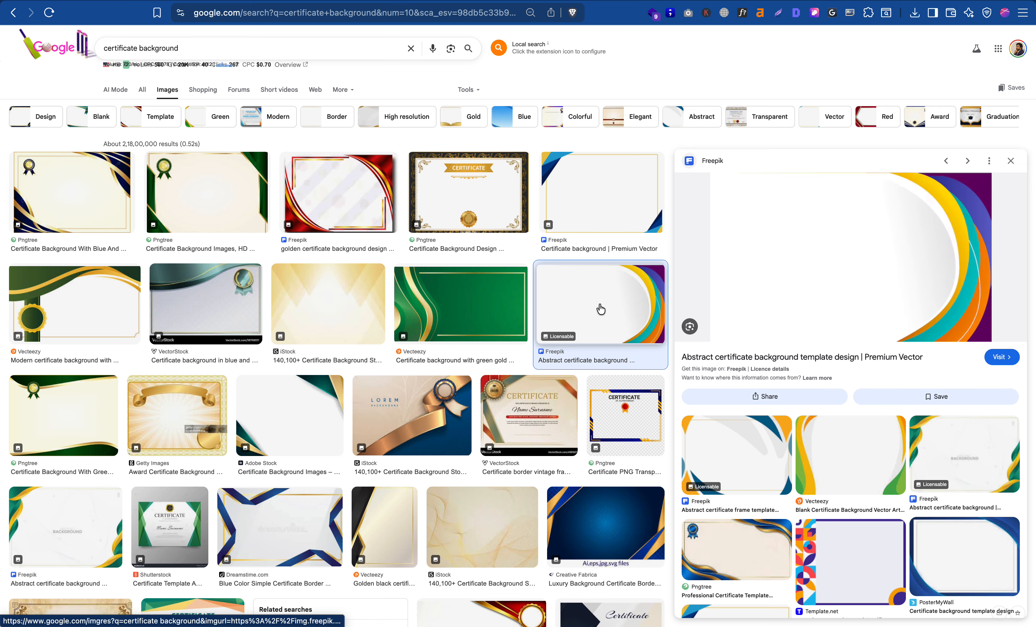
scroll(309, 371, "down", 2)
left_click(309, 372)
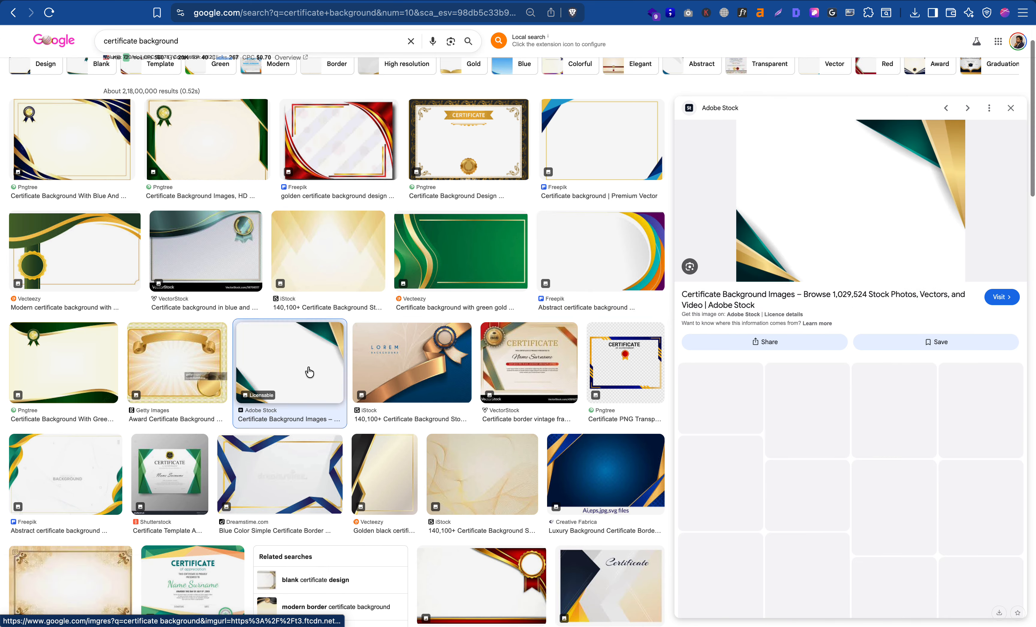
left_click(236, 259)
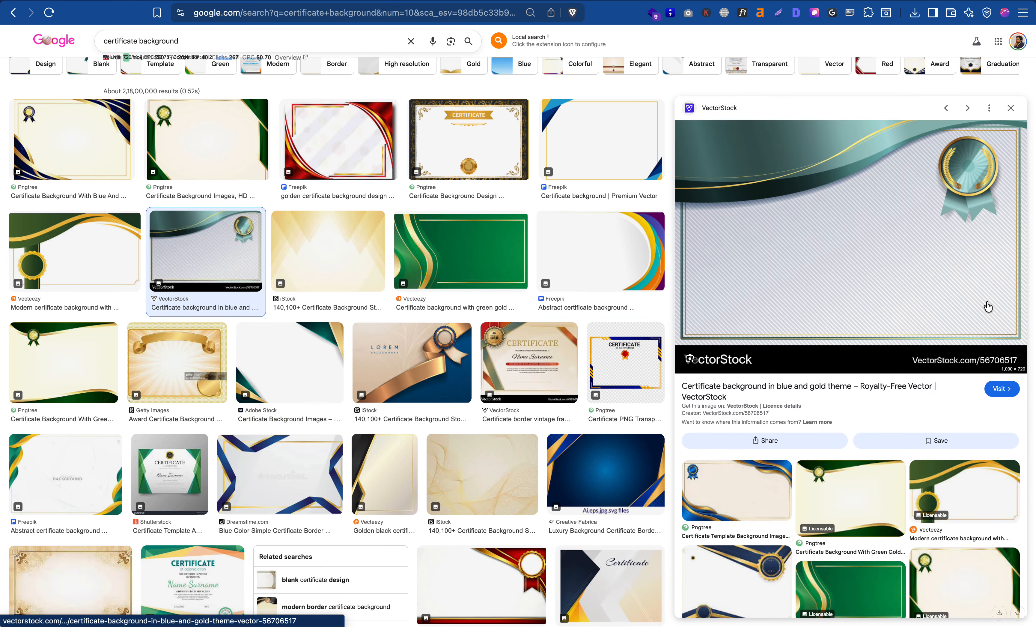
Step: Preview the Pngtree black-and-gold certificate background and save the image to the Desktop
left_click(460, 143)
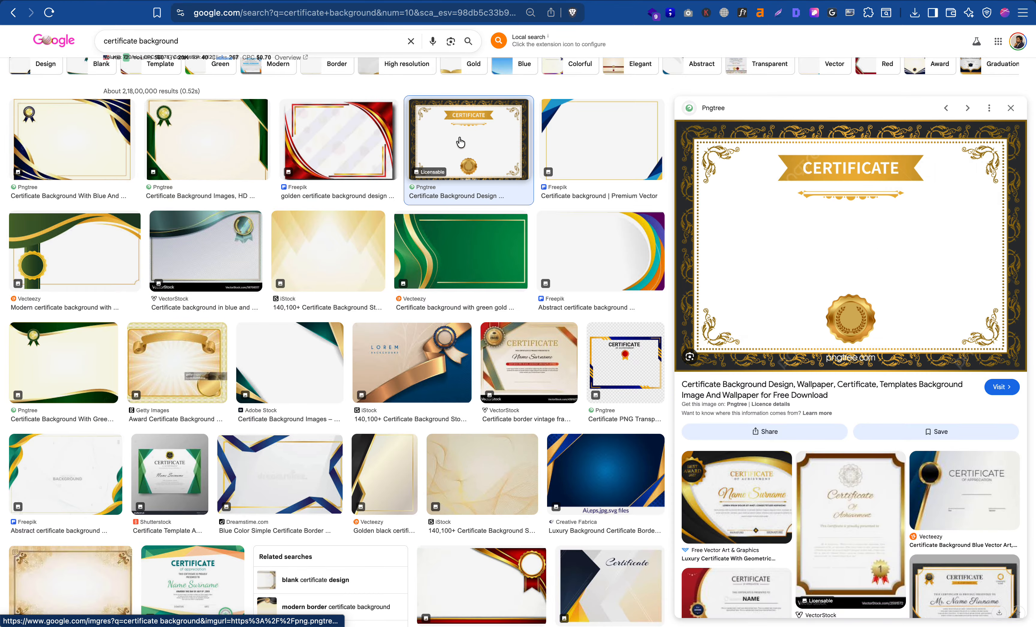
right_click(882, 234)
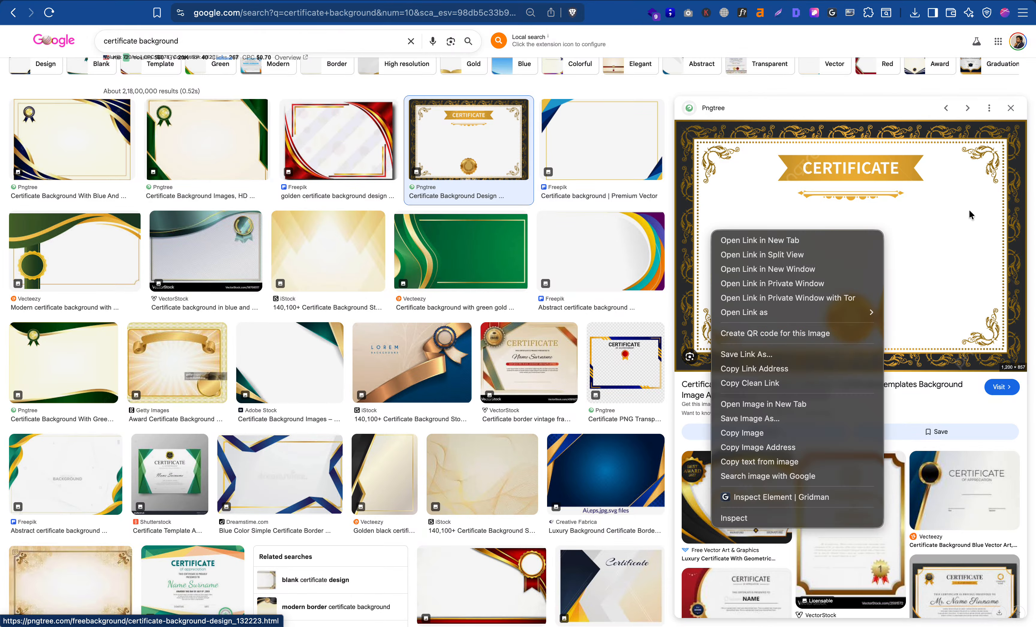
left_click(793, 419)
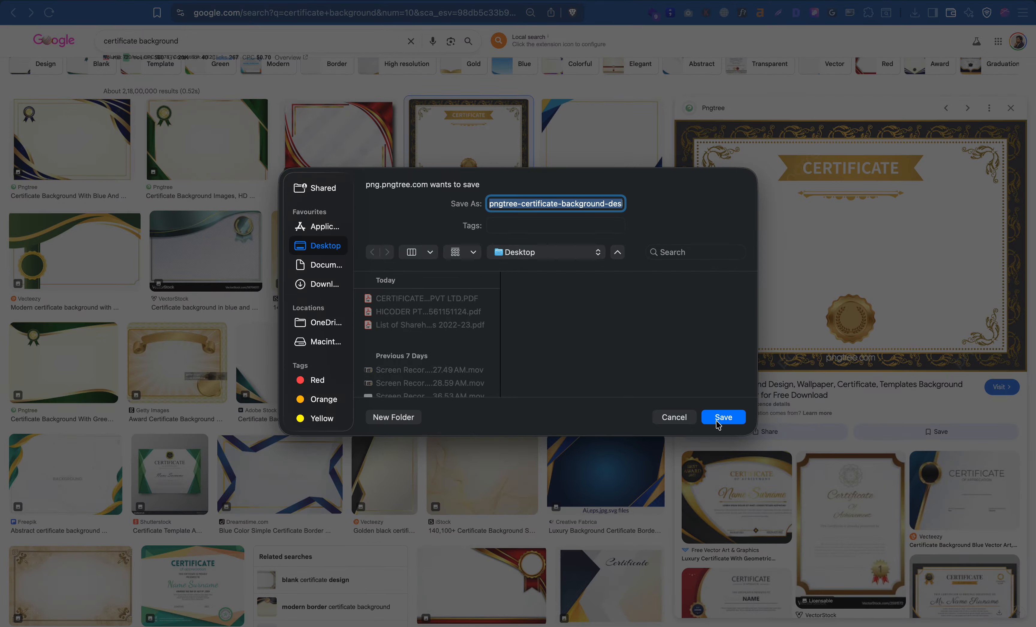
left_click(723, 417)
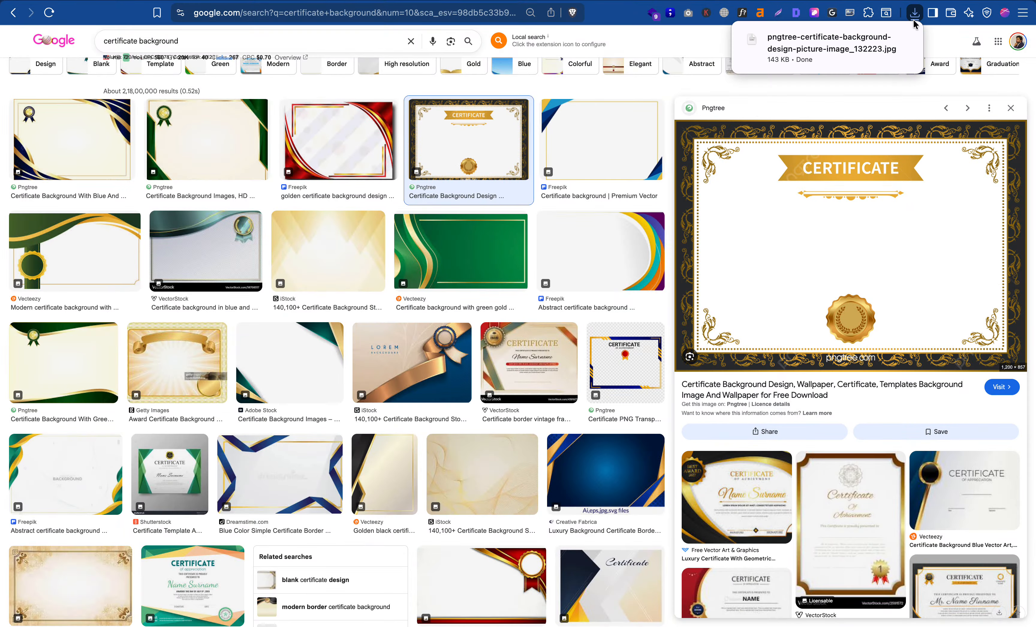
Step: Return to the MixCertificate design, upload the downloaded Pngtree image and add it to the canvas
left_click(894, 0)
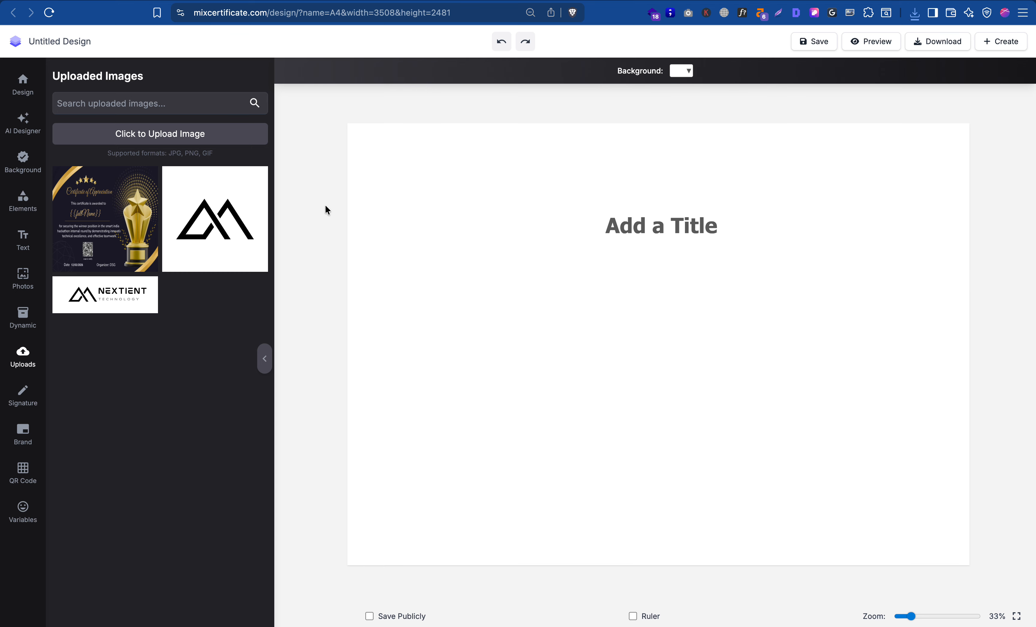
left_click(914, 13)
left_click_drag(773, 69, 210, 354)
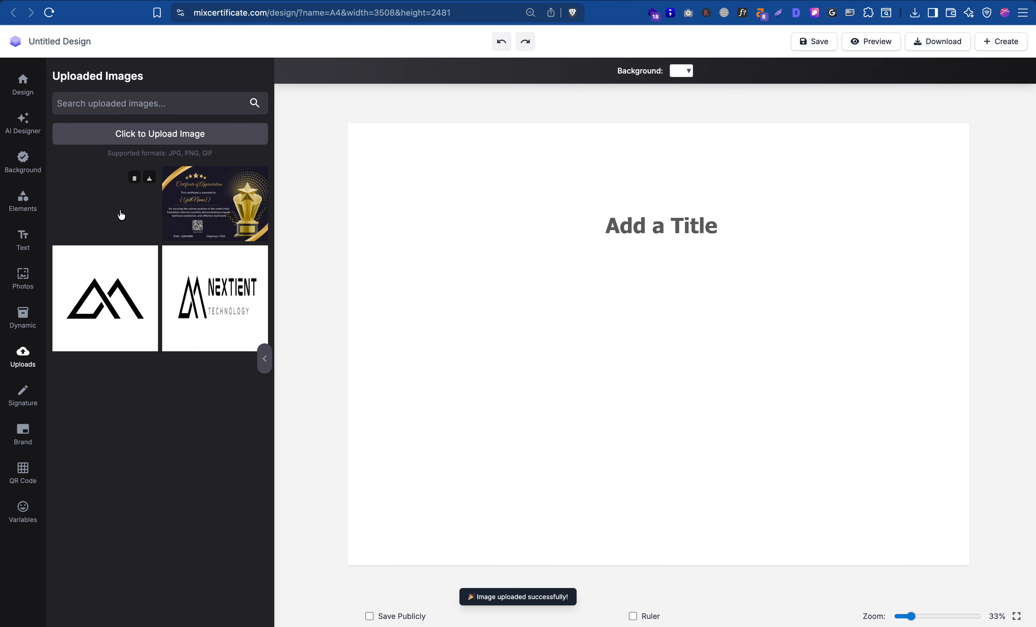
left_click(122, 215)
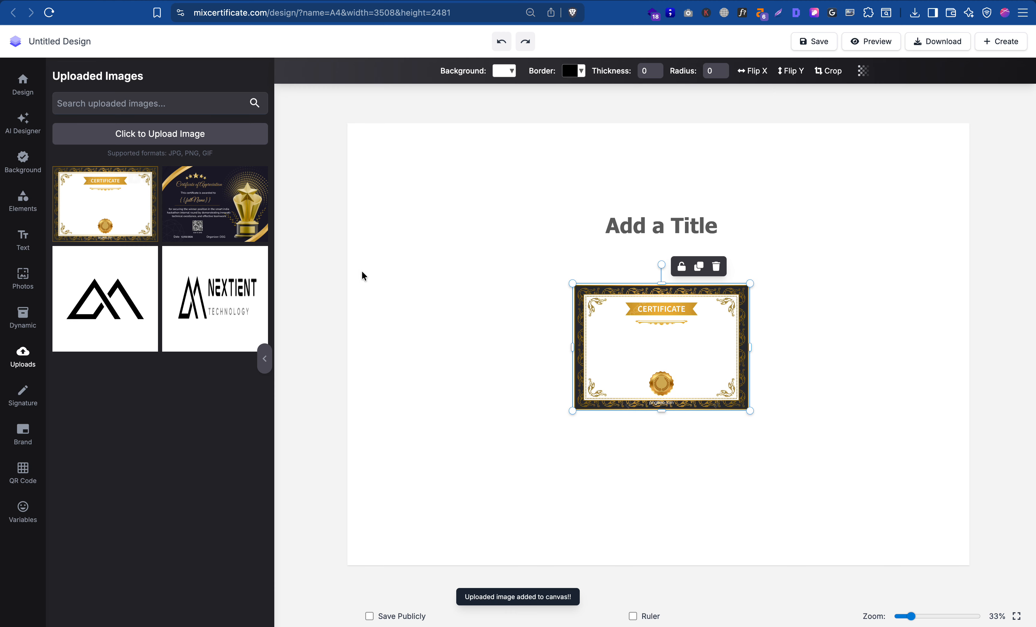
Step: Move the certificate image to the page's upper-left corner and enlarge it to cover nearly the whole page
left_click_drag(623, 339, 426, 190)
right_click(417, 212)
left_click(441, 370)
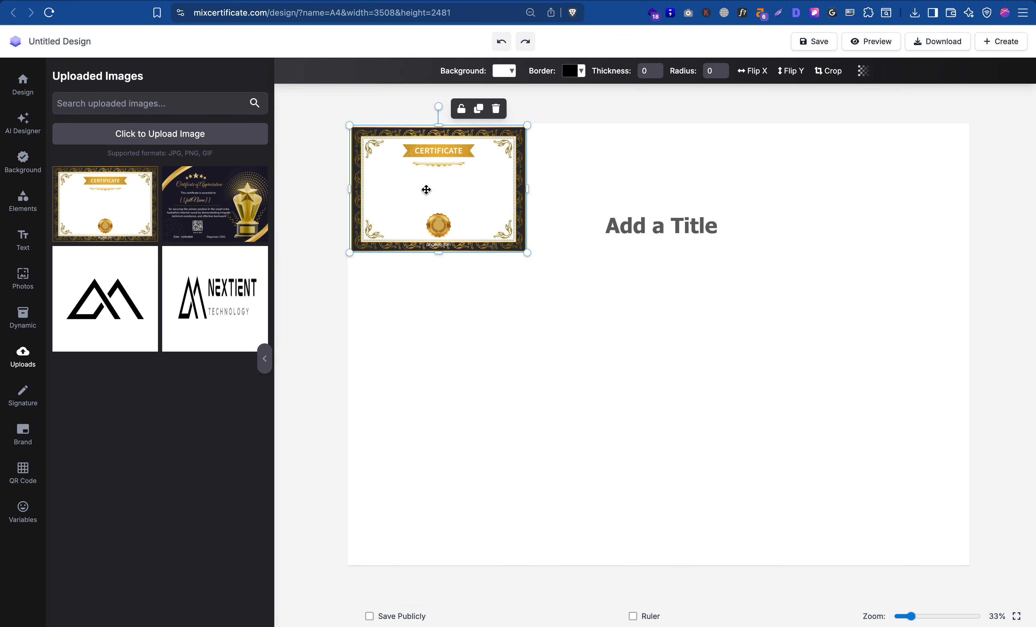
left_click_drag(528, 253, 690, 408)
left_click_drag(830, 469, 898, 518)
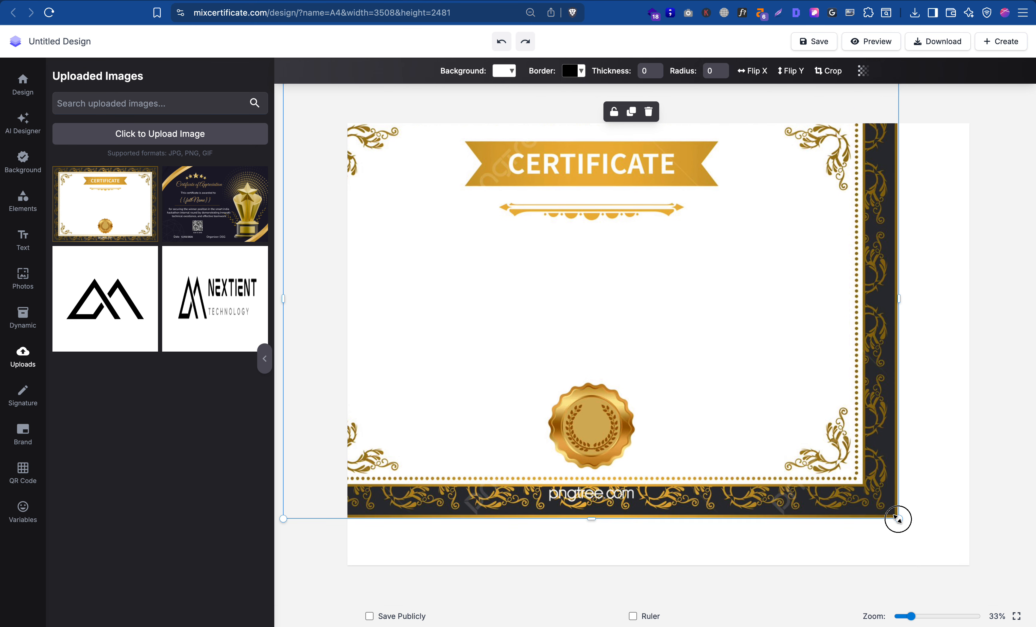
left_click_drag(796, 449, 856, 493)
left_click(946, 553)
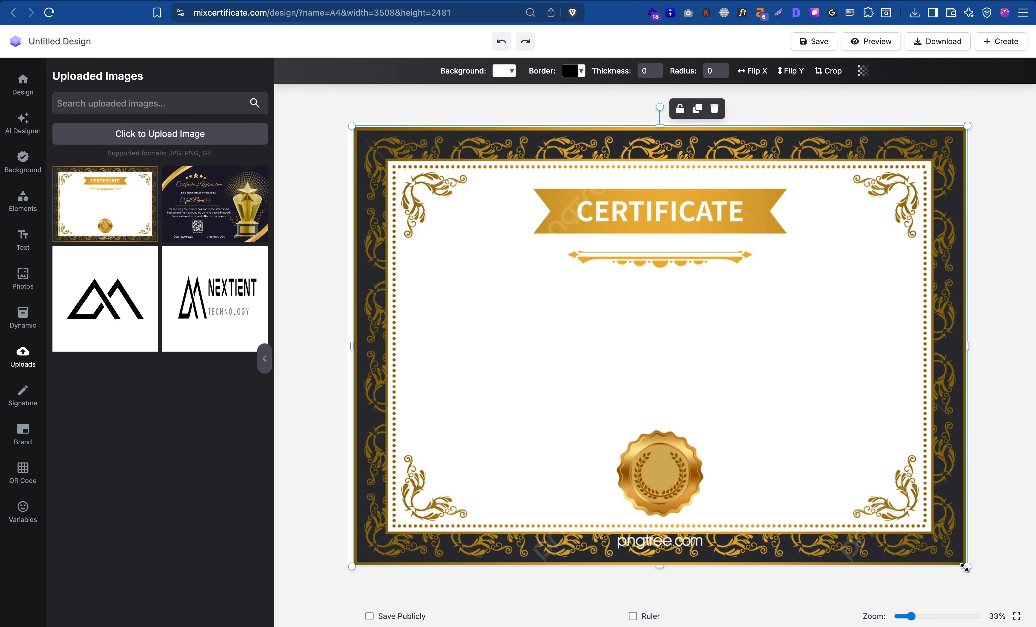
left_click_drag(967, 567, 963, 563)
left_click_drag(939, 525, 938, 523)
Step: Try to set the certificate image as the page background, and send it backwards behind the title text
right_click(927, 508)
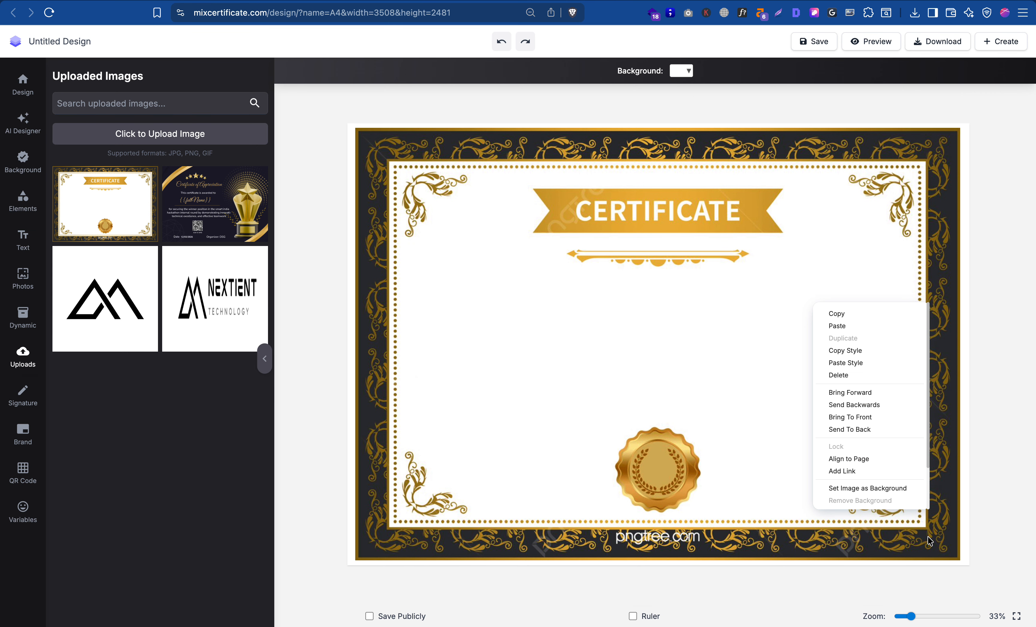
left_click(889, 489)
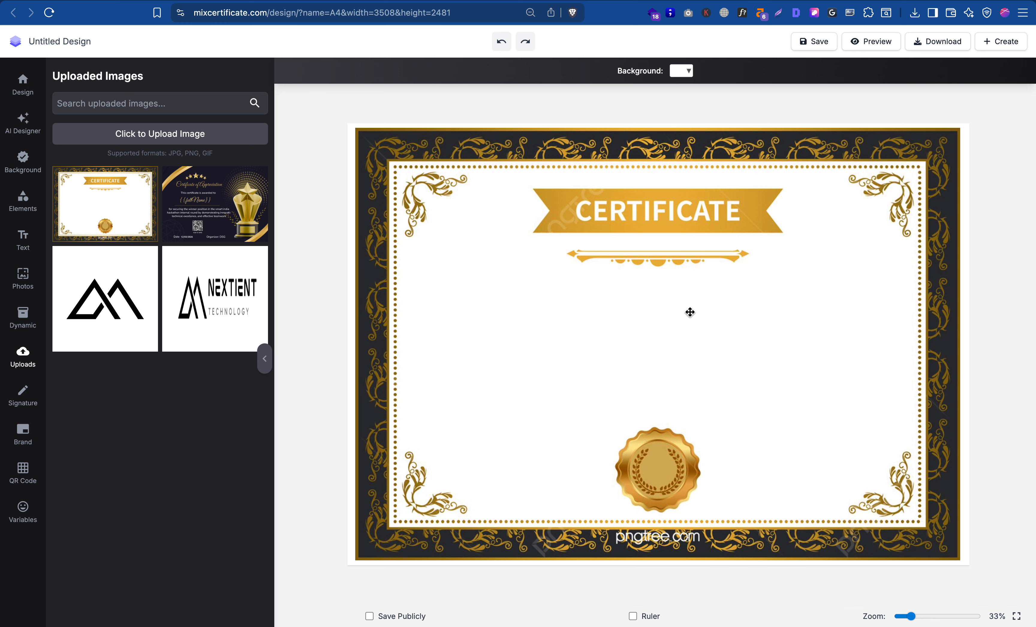
left_click(619, 214)
right_click(622, 250)
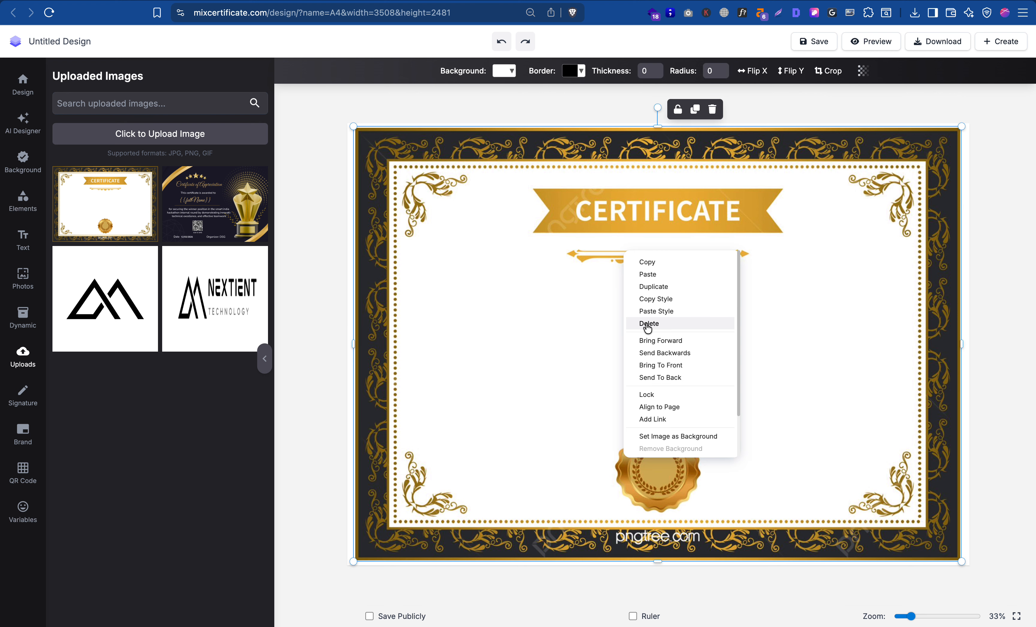
left_click(699, 353)
Step: Move the title below the ornament under the CERTIFICATE banner and replace its text with "of Participation"
left_click(674, 222)
left_click_drag(674, 221, 666, 287)
triple_click(660, 289)
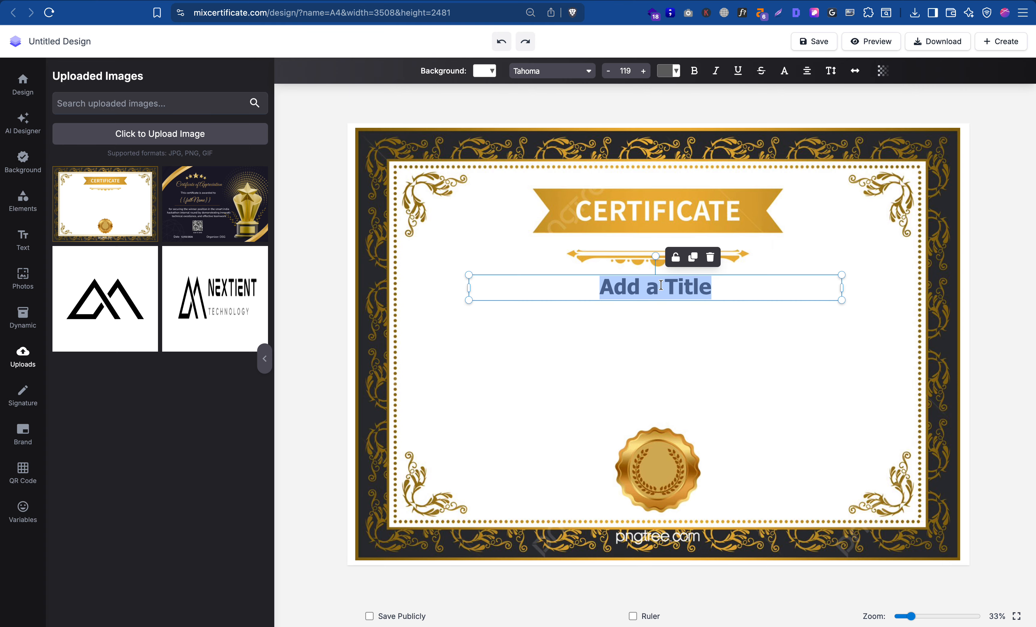
type("of Partifi")
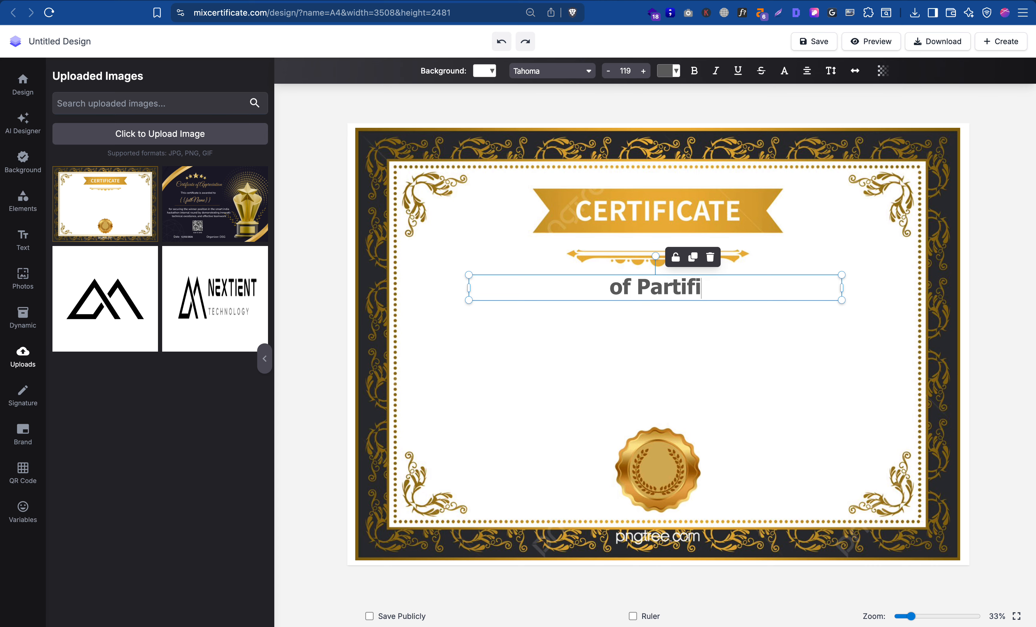
key("BackSpace")
key("BackSpace")
type("cipation")
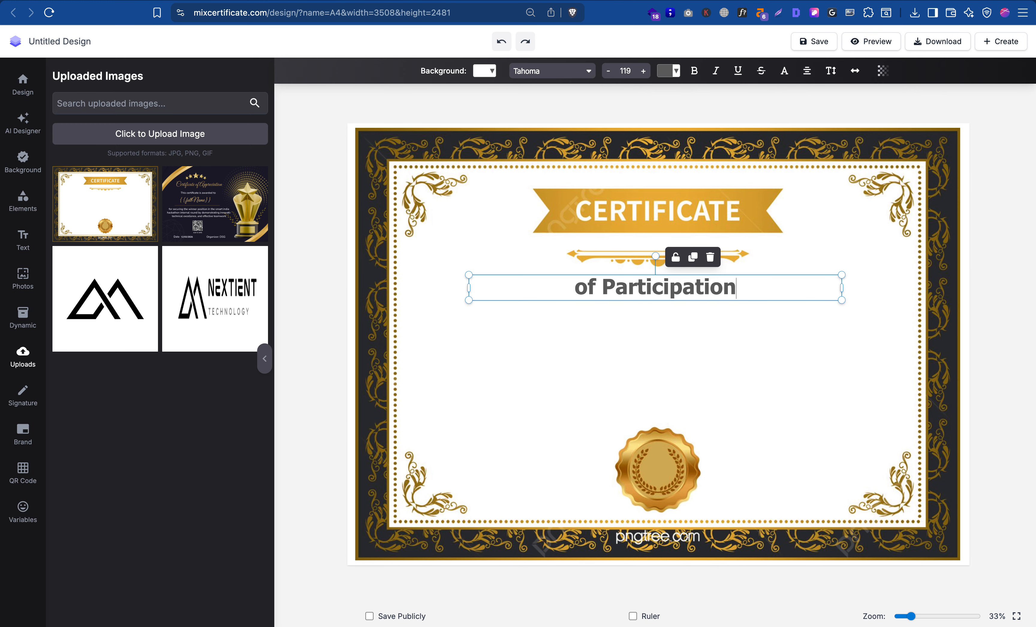
left_click(635, 358)
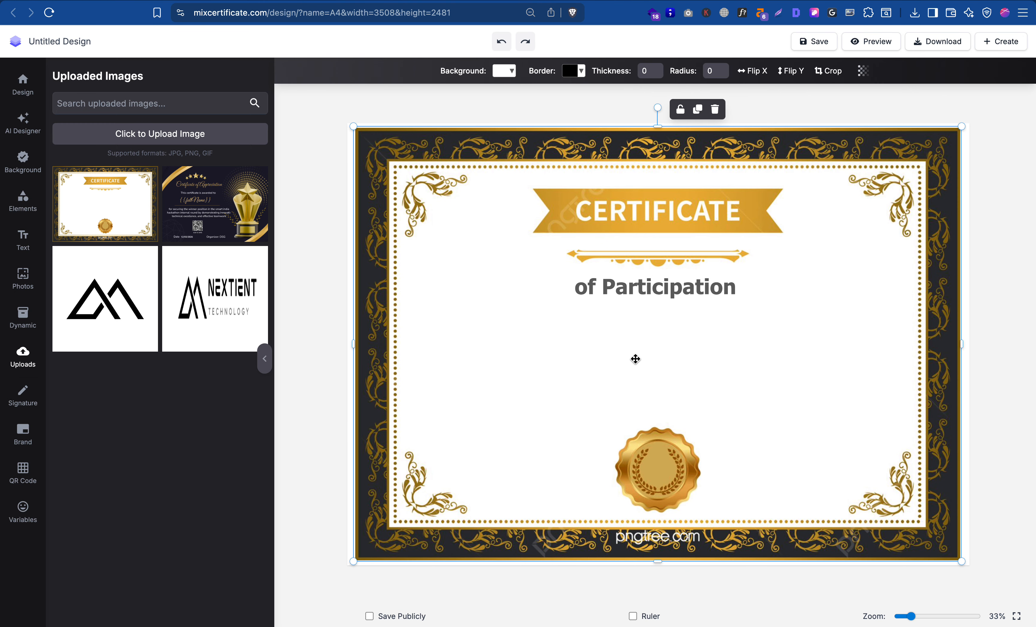
Step: Show the text tools in the design and open ChatGPT in a new browser tab
left_click(23, 240)
key("super+t")
type("ch")
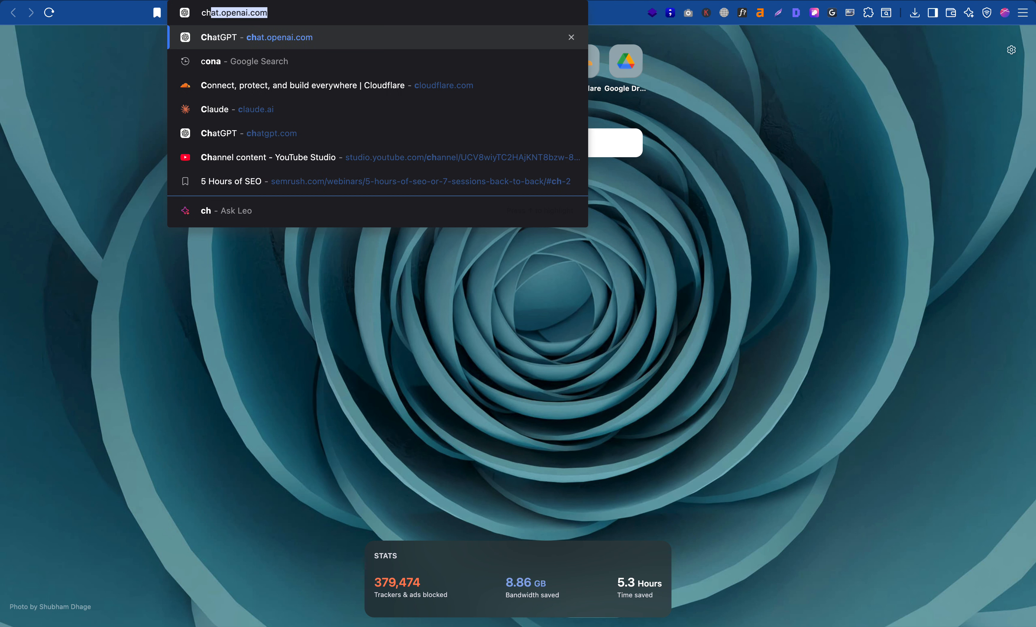
key("Return")
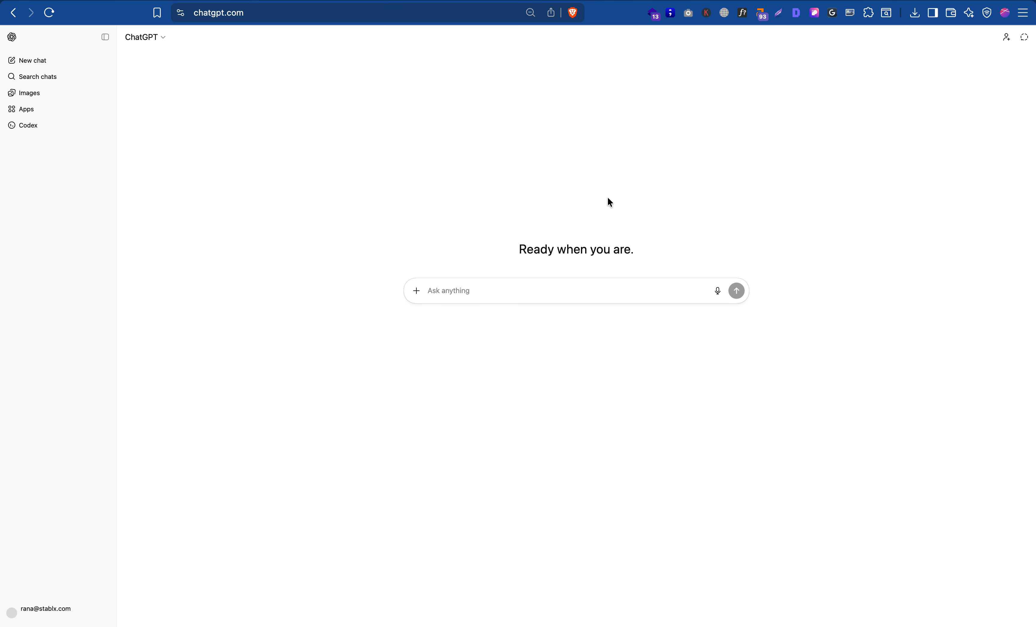
Step: Ask ChatGPT to create dummy content for a participation certificate
type("create ")
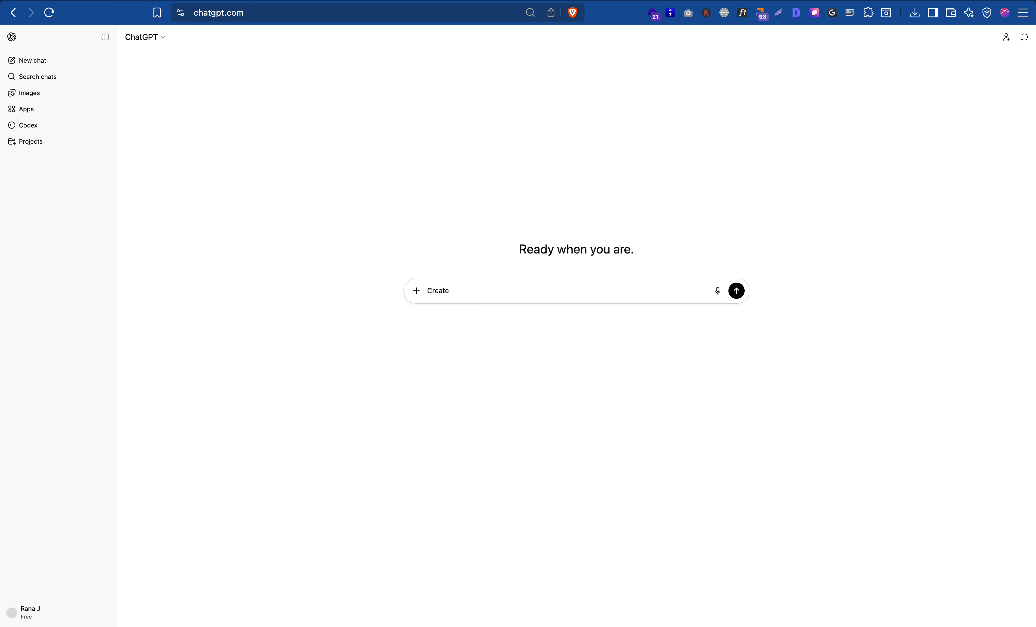
type("dummy conect for a participatio")
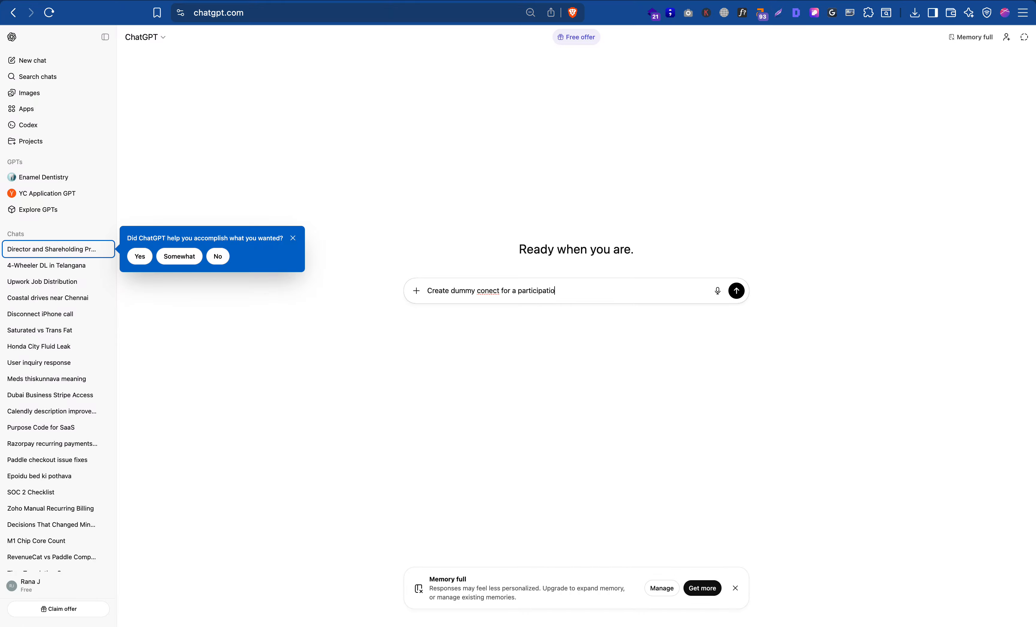
type("ate")
key("Return")
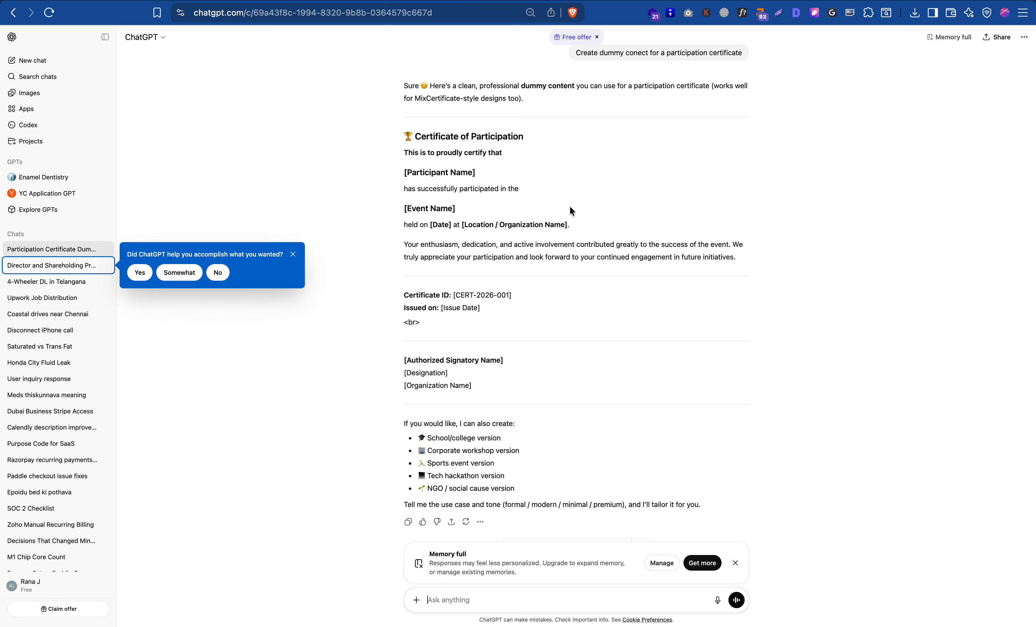
Step: Ask ChatGPT to change the [Participant Name] placeholder to the variable {{fullName}}
left_click_drag(470, 168, 404, 172)
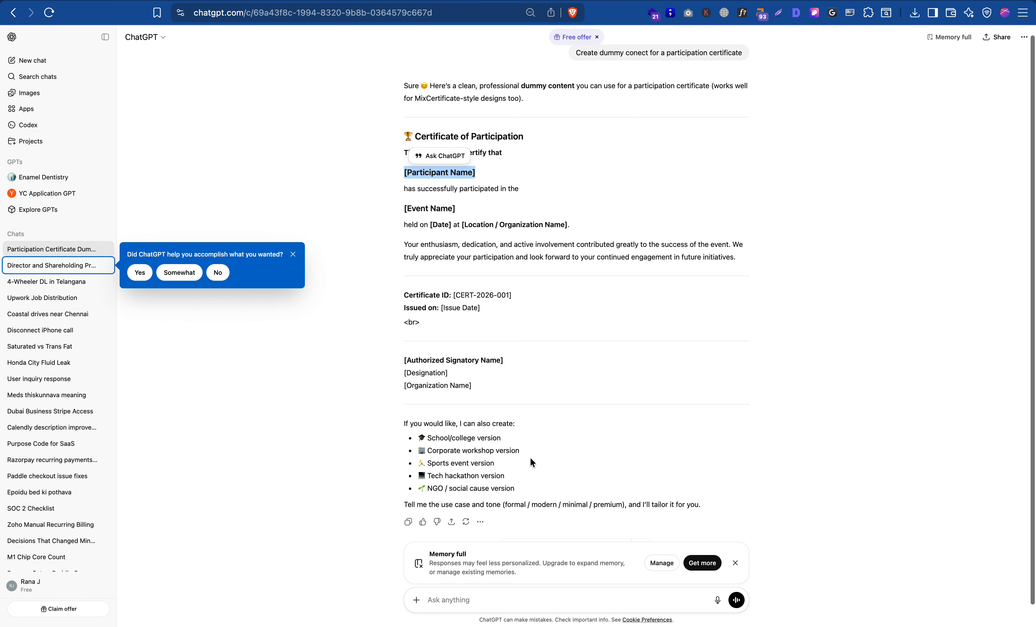
key("super+c")
left_click(441, 599)
key("super+v")
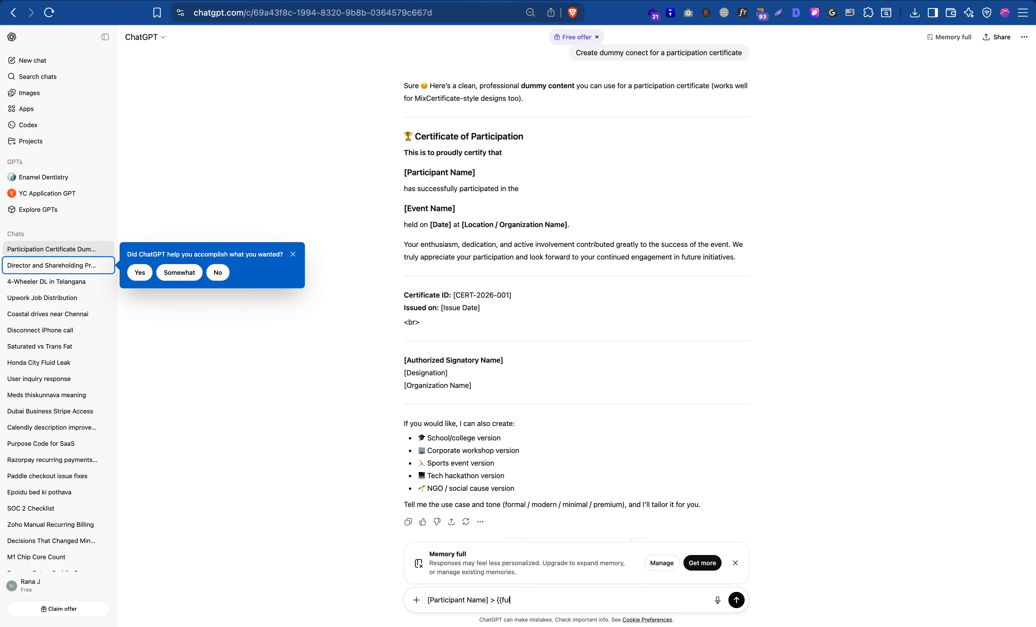
type("> {{fullName")
key("shift+Return")
type("}")
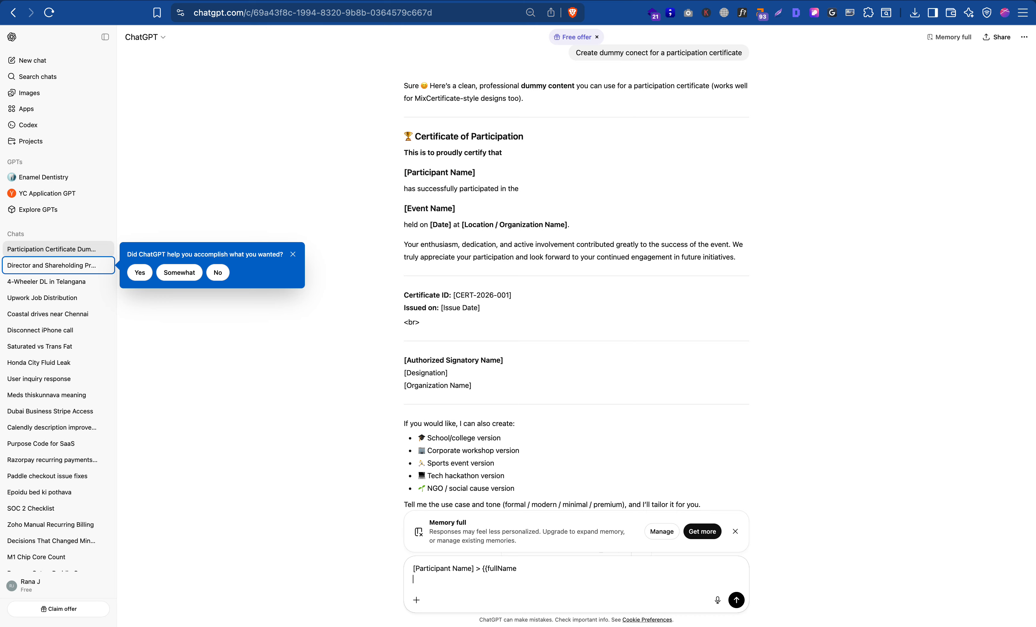
key("BackSpace")
key("shift+Return")
key("alt+shift+Left")
key("Left")
key("Return")
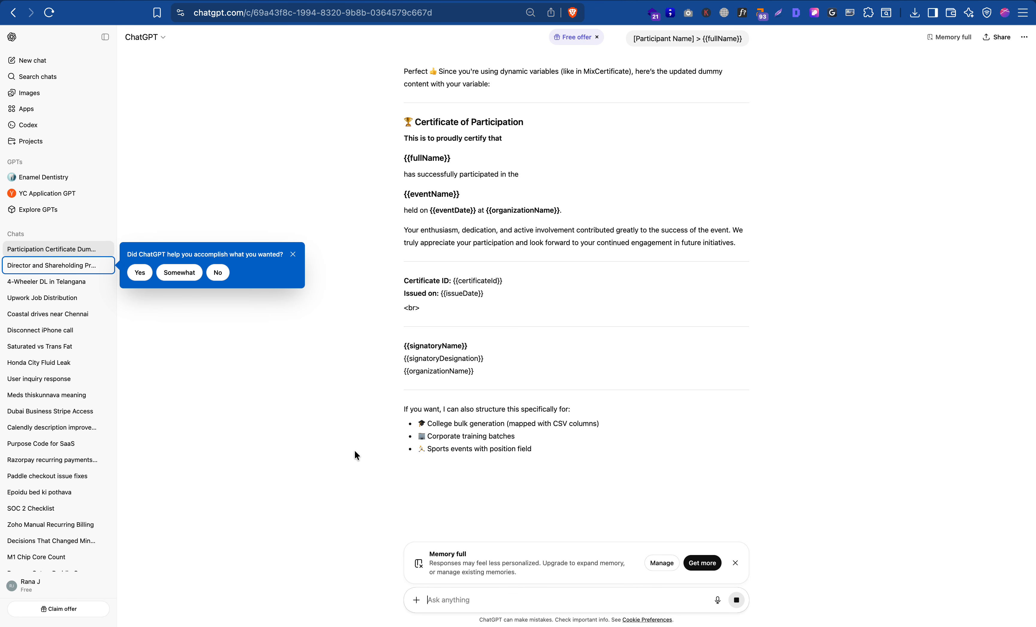
Step: Copy the appreciation paragraph beginning "Your enthusiasm, dedication" from the updated certificate content
triple_click(455, 136)
left_click(446, 136)
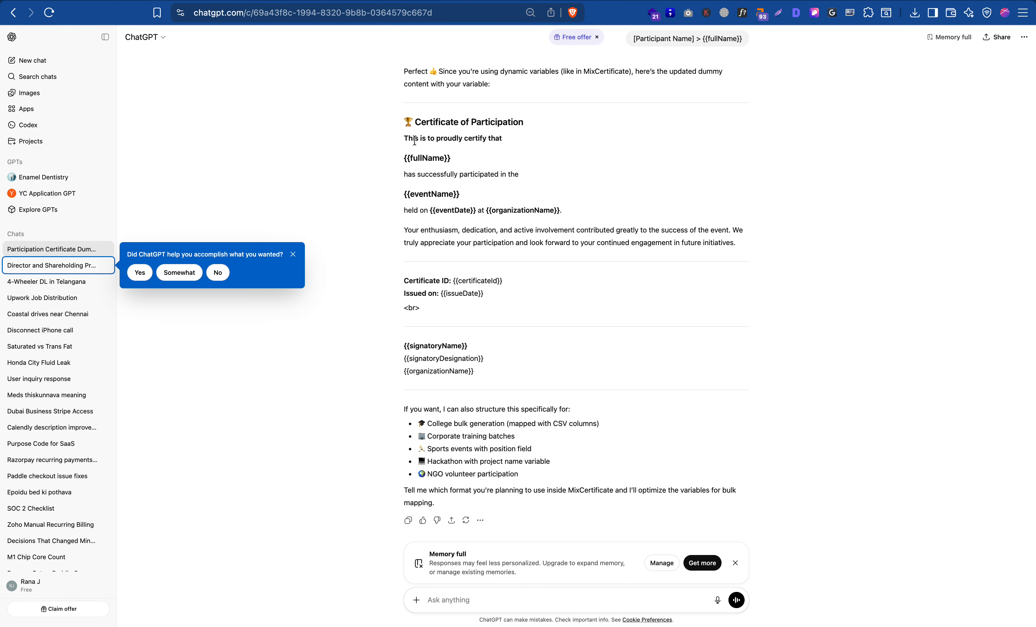
left_click_drag(404, 140, 512, 191)
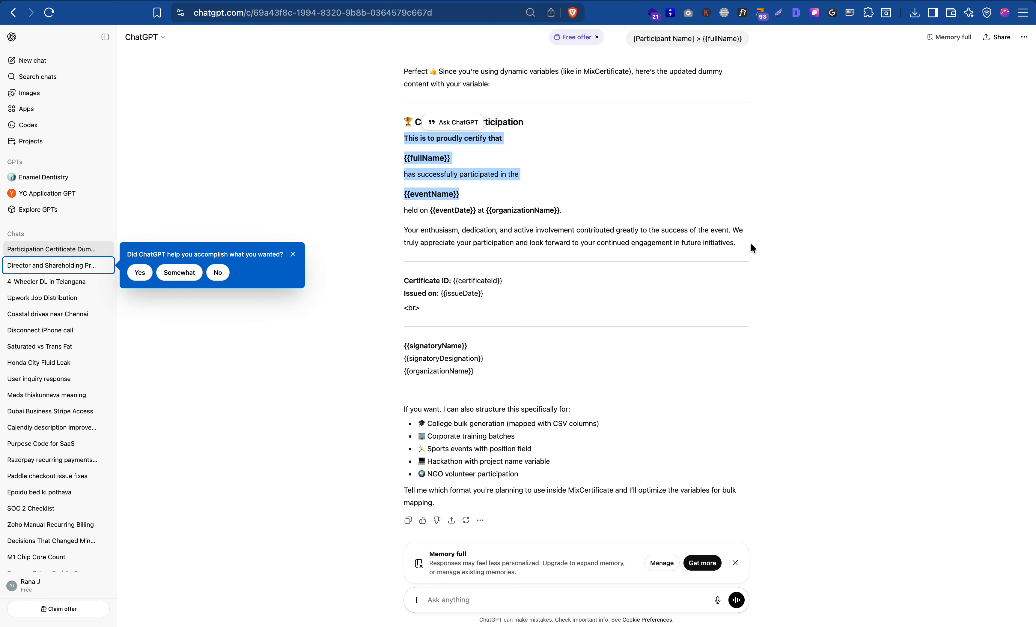
triple_click(678, 239)
key("super+c")
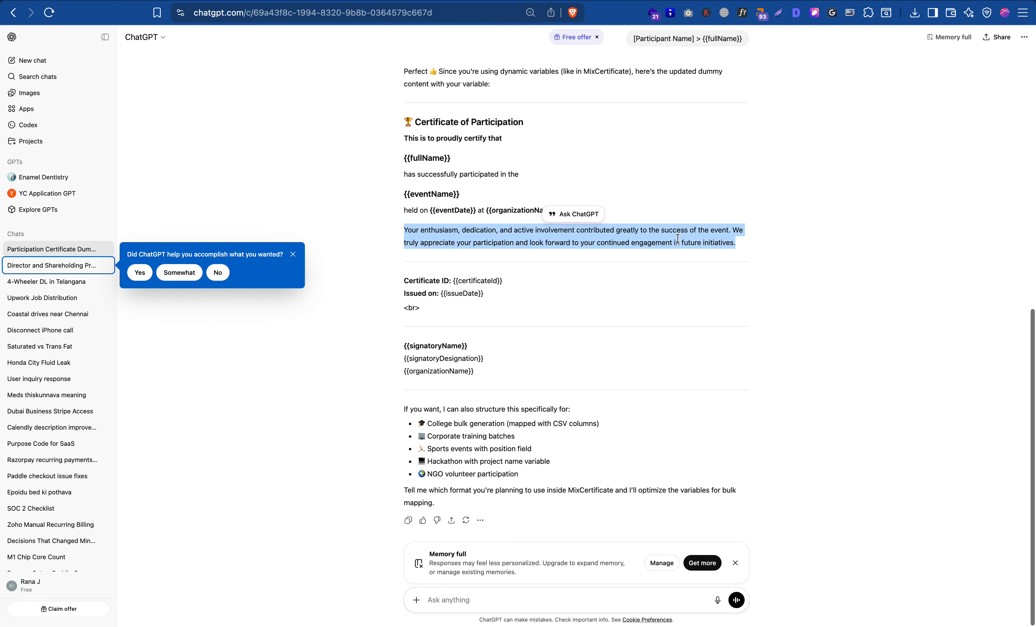
Step: Switch back to MixCertificate, add a paragraph containing the copied appreciation text, and place it just above the gold seal
left_click(809, 0)
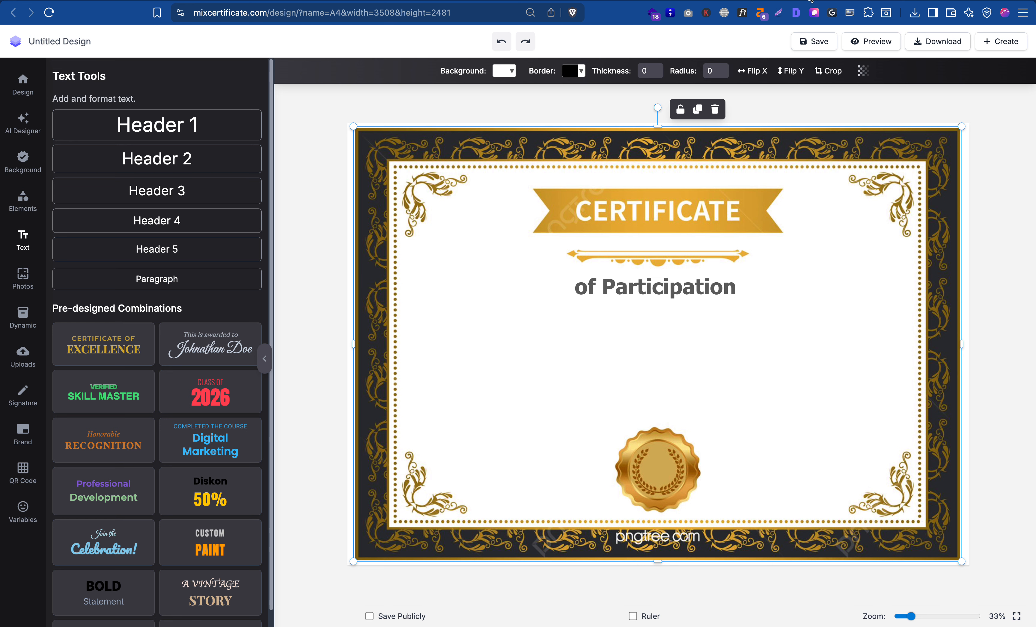
left_click(118, 279)
double_click(619, 223)
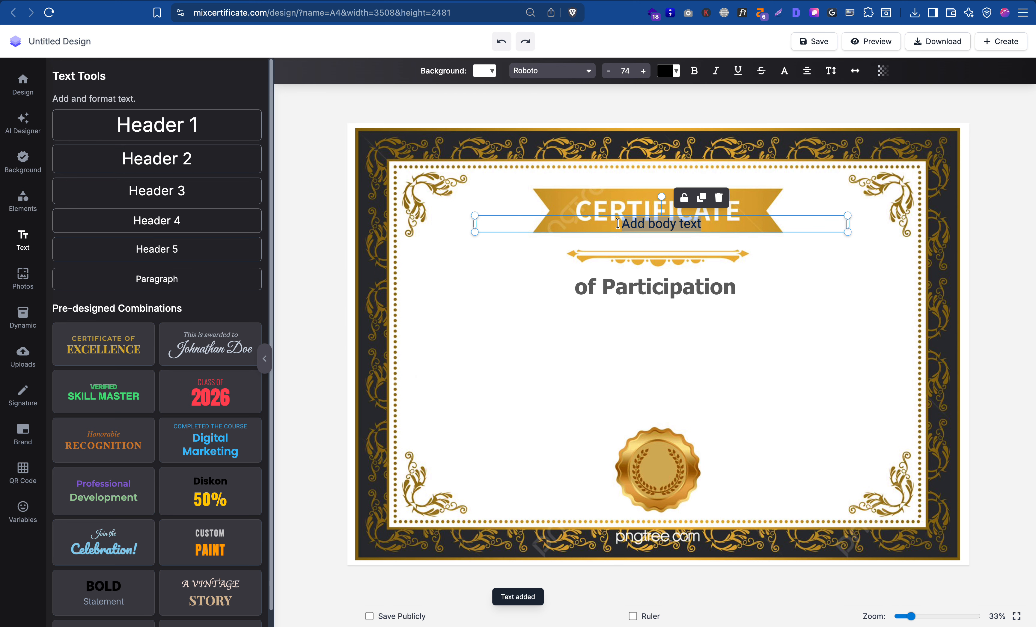
key("super+v")
left_click(600, 341)
left_click_drag(623, 251, 619, 377)
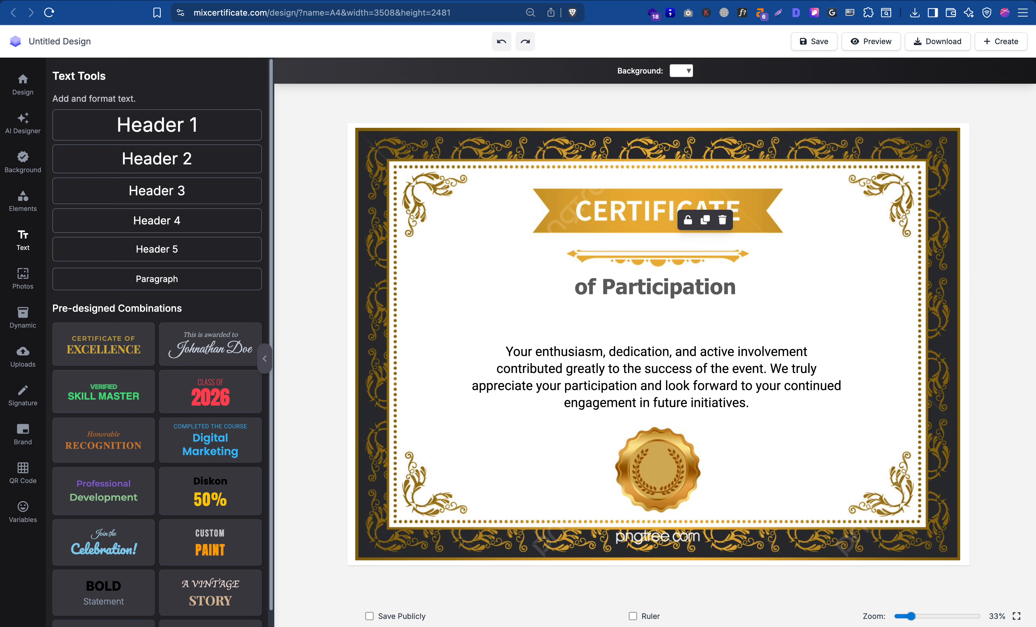
Step: Return to ChatGPT and copy the line "This is to proudly certify that" from the updated certificate content
left_click(887, 1)
left_click(465, 209)
triple_click(465, 209)
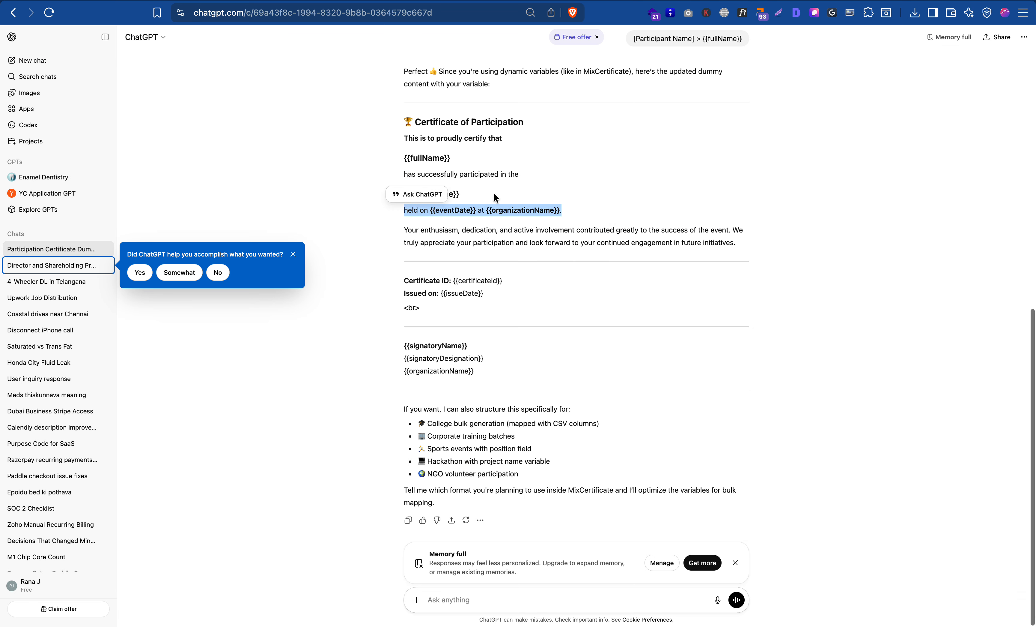
left_click(528, 170)
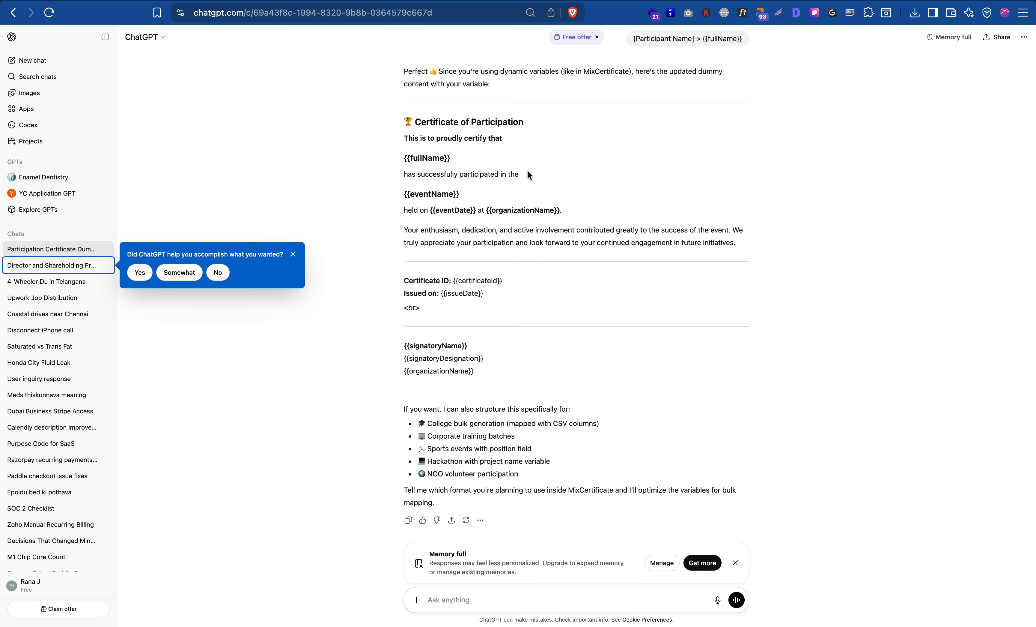
triple_click(486, 135)
key("ctrl+c")
Step: Back in MixCertificate, duplicate the appreciation paragraph, replace its text with "This is to proudly certify that", and place it directly under "of Participation"
left_click(873, 2)
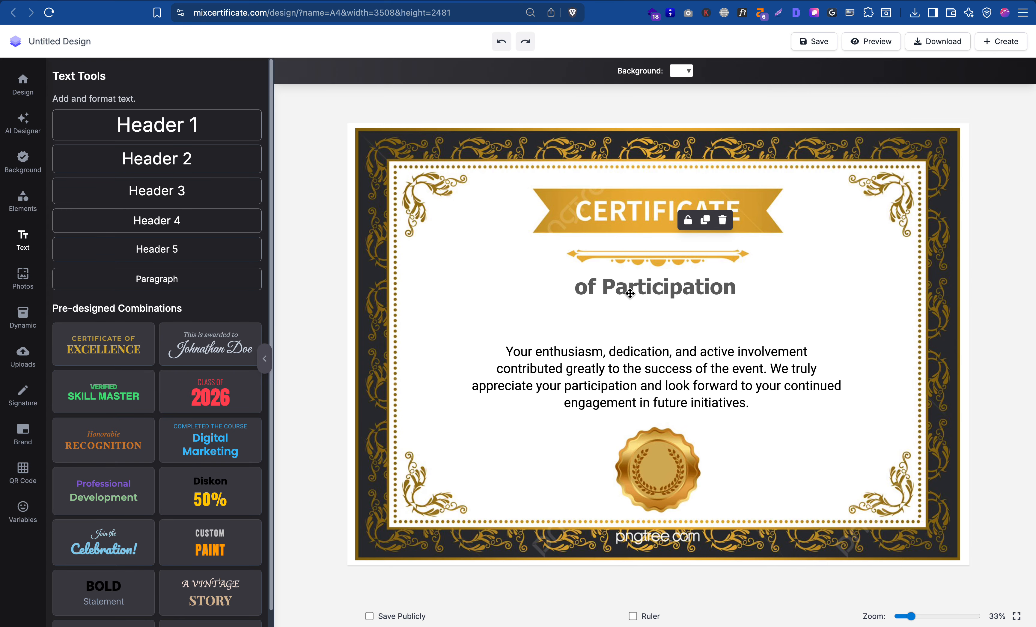
left_click(624, 351)
left_click(698, 327)
double_click(650, 374)
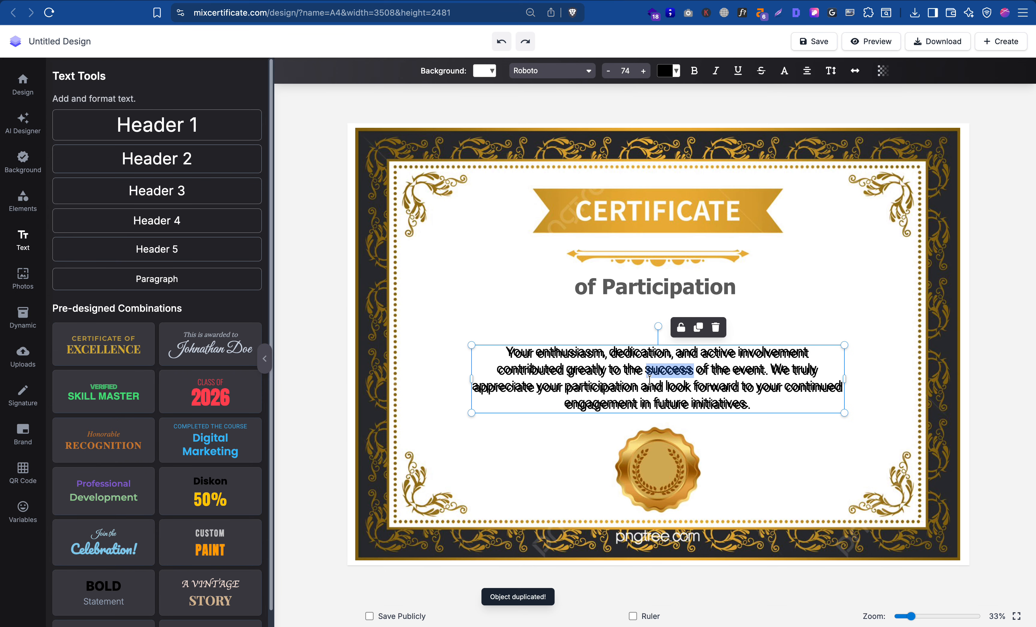
key("ctrl+a")
key("ctrl+v")
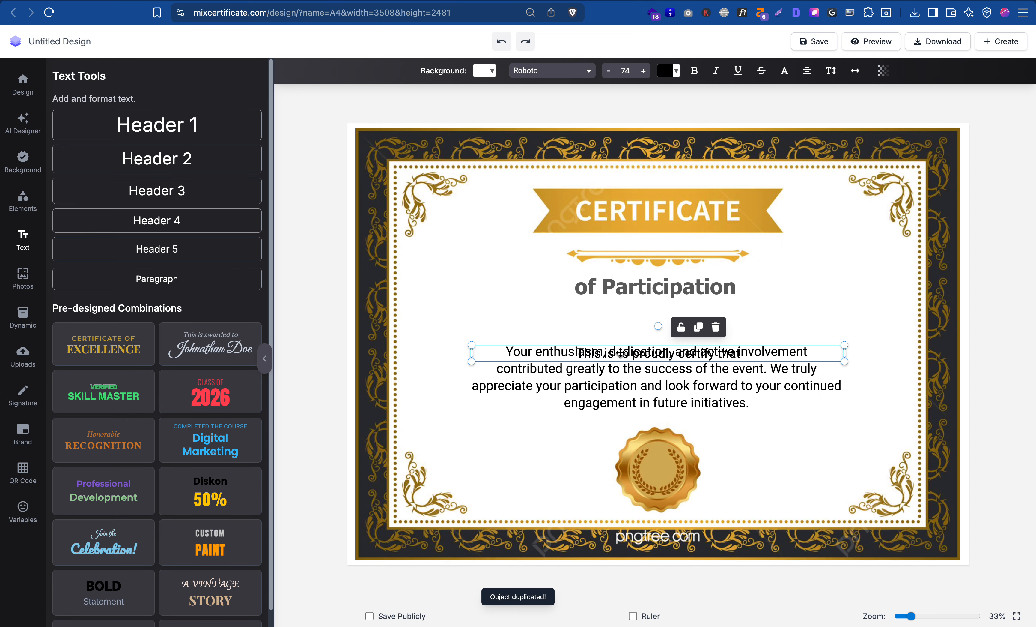
left_click_drag(620, 353, 619, 308)
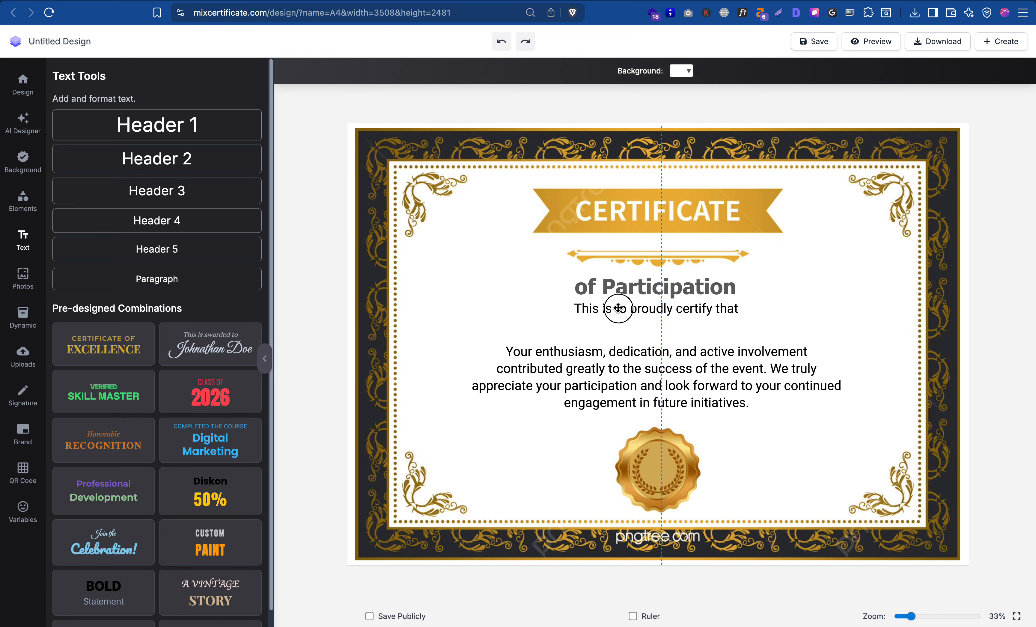
Step: Copy the {{fullName}} variable from the certificate content in ChatGPT
left_click(894, 0)
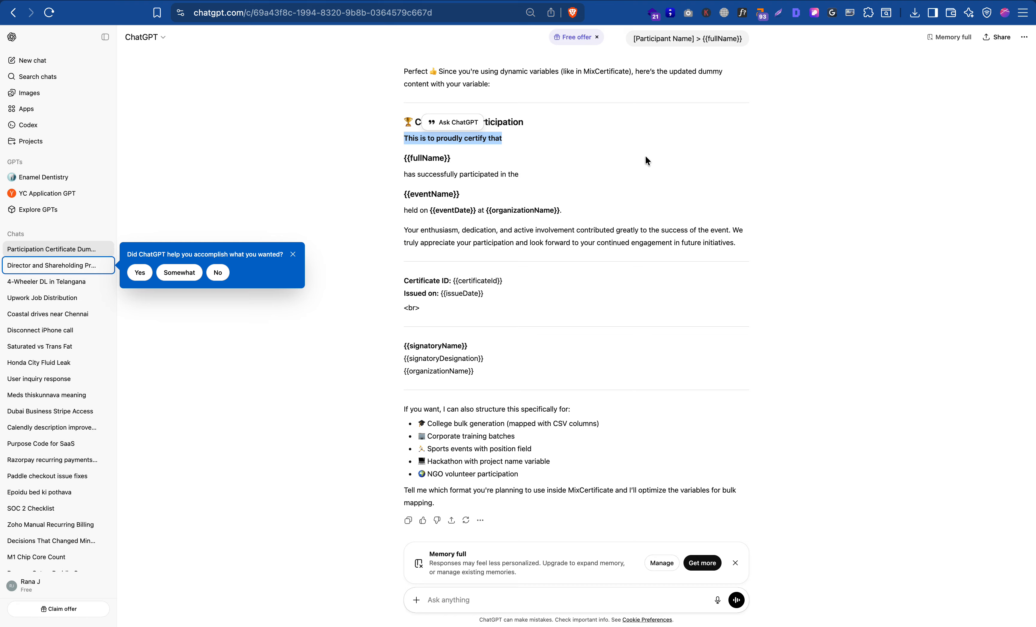
triple_click(430, 158)
key("ctrl+c")
Step: Back in MixCertificate, add a Header 3 text reading {{fullName}} and place it under the "This is to proudly certify that" line
left_click(837, 0)
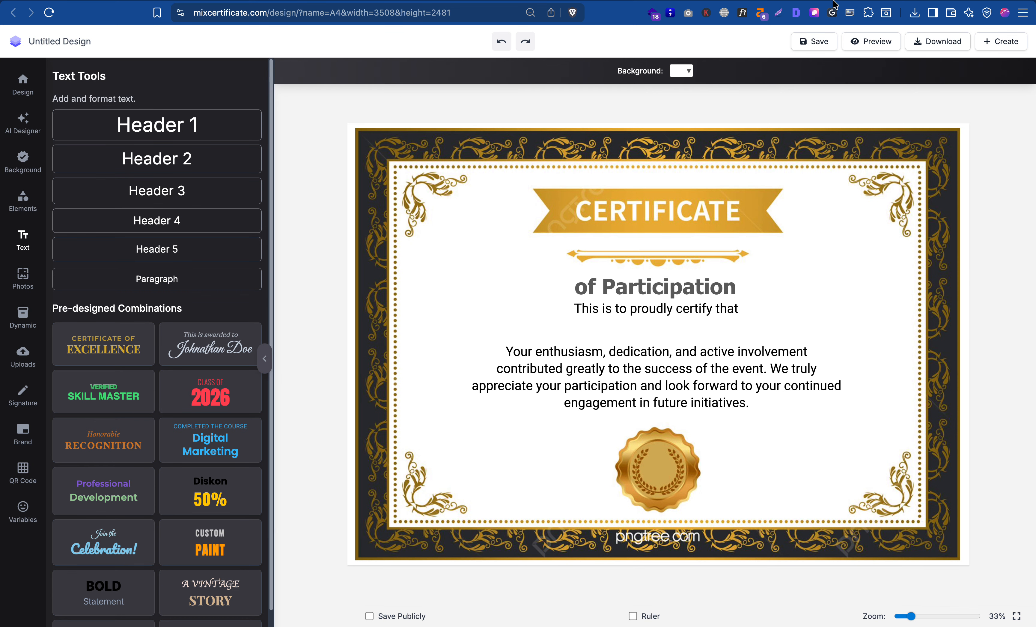
left_click(626, 340)
left_click(180, 190)
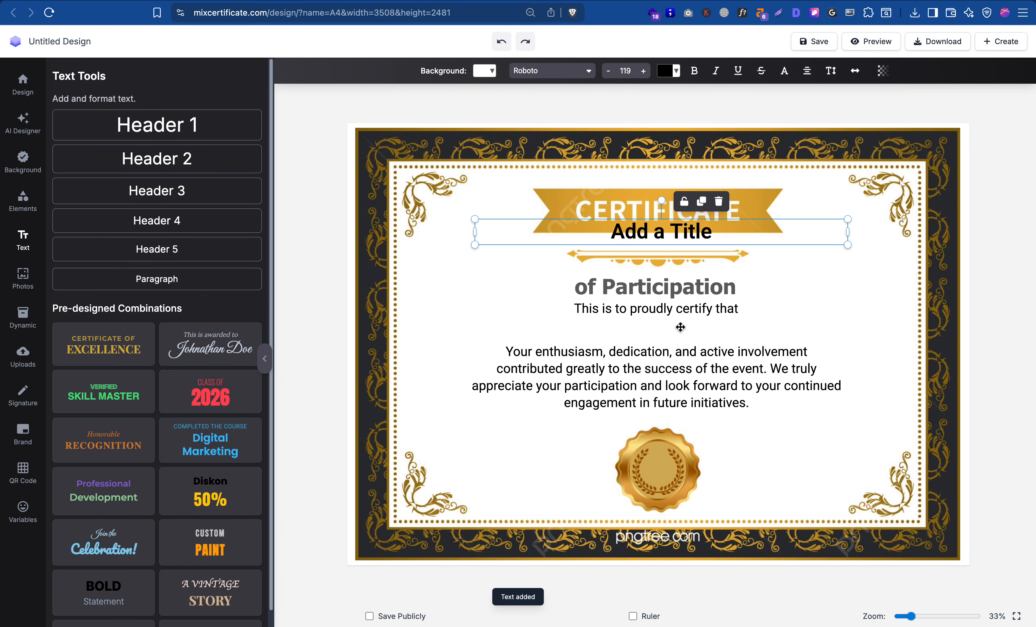
double_click(683, 235)
key("ctrl+a")
key("ctrl+v")
left_click(594, 259)
left_click(627, 233)
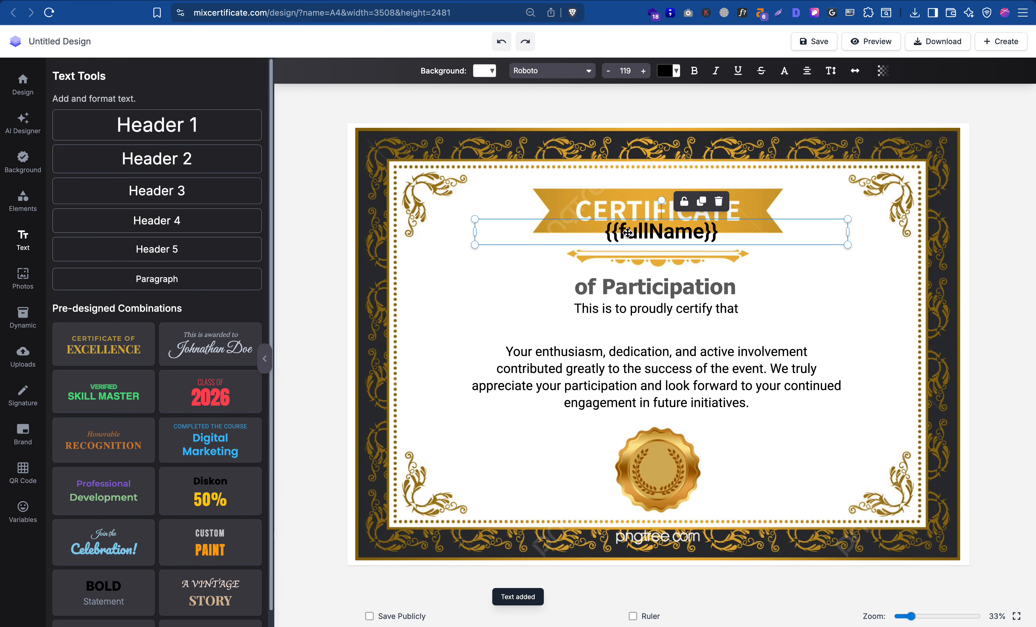
left_click_drag(627, 233, 615, 330)
Step: Move the appreciation paragraph slightly down and reduce its font size to 70
left_click(626, 381)
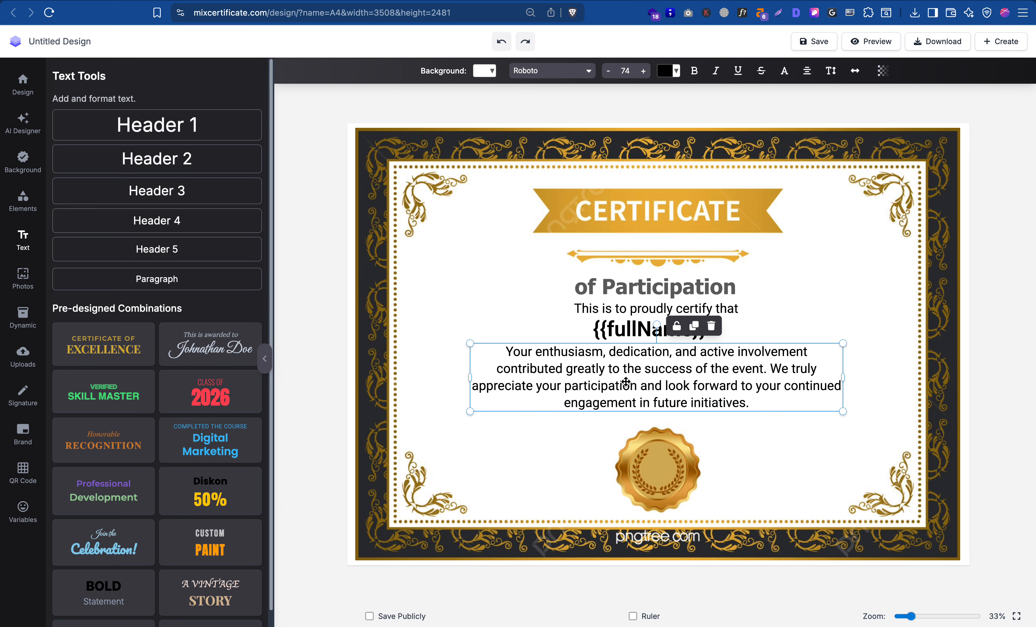
left_click_drag(626, 381, 624, 387)
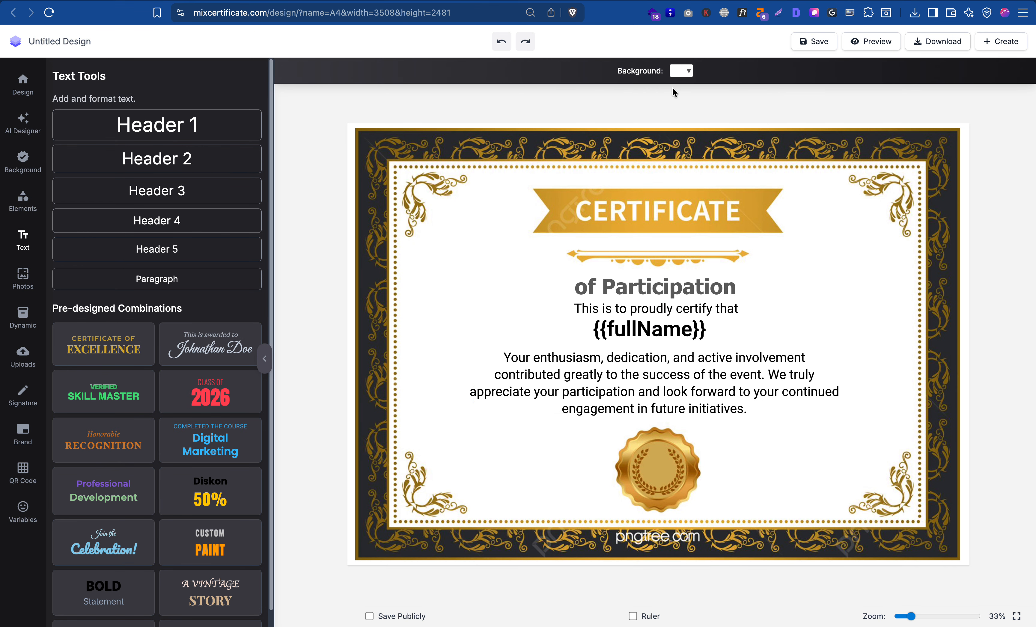
left_click(568, 372)
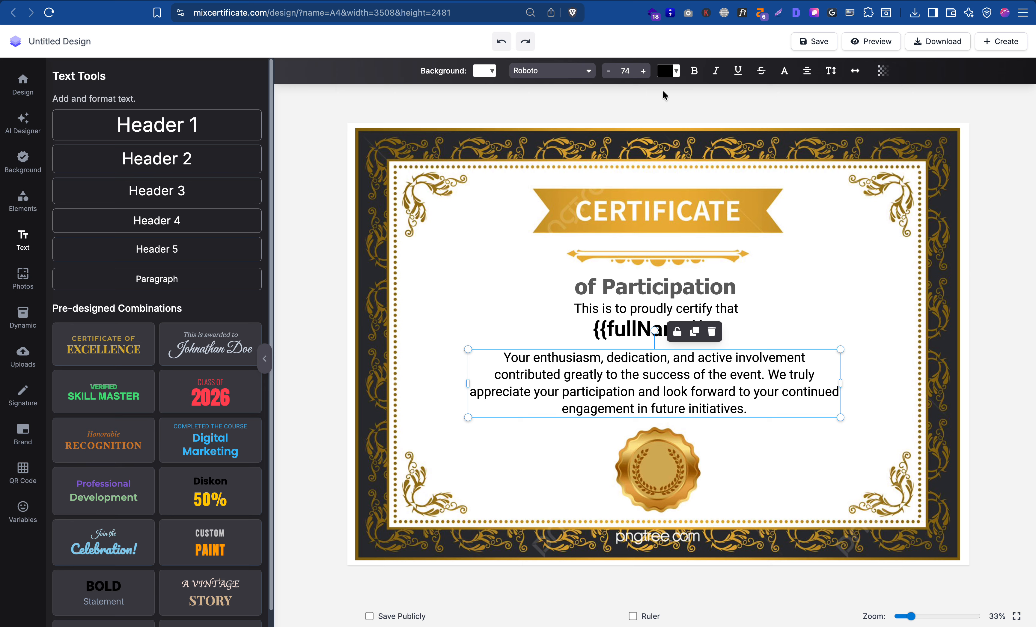
left_click(608, 70)
left_click(608, 71)
left_click(608, 71)
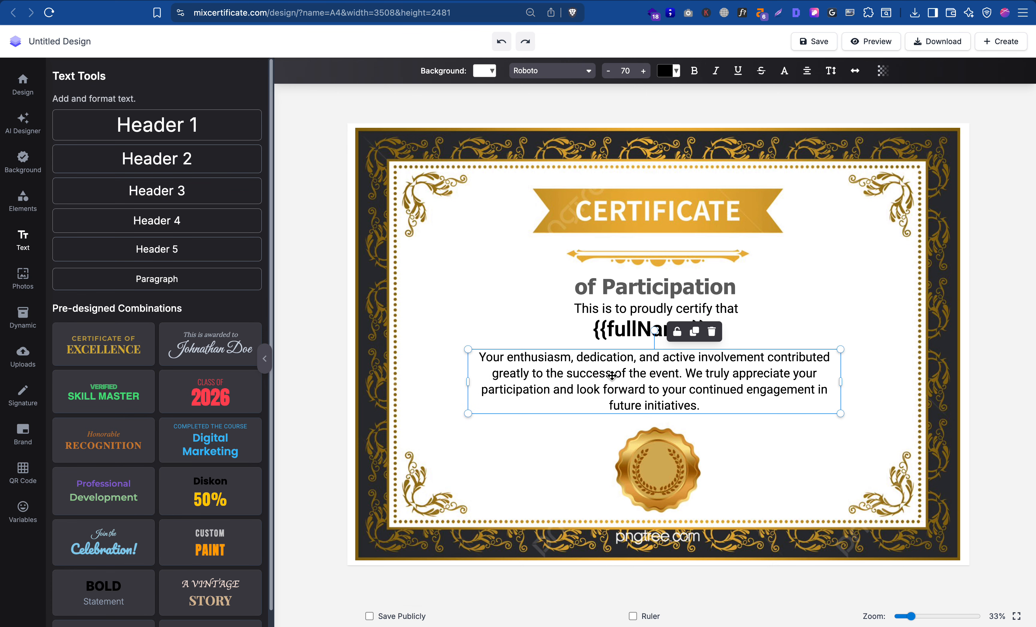
left_click(629, 337)
left_click(626, 314)
left_click(628, 293)
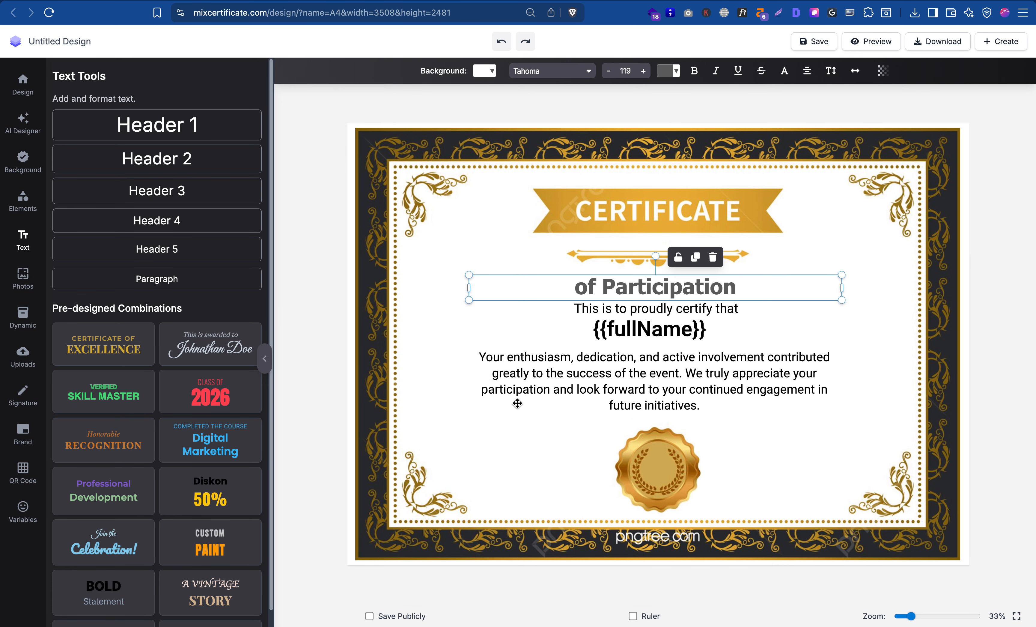
left_click(497, 469)
left_click(645, 399)
left_click(475, 430)
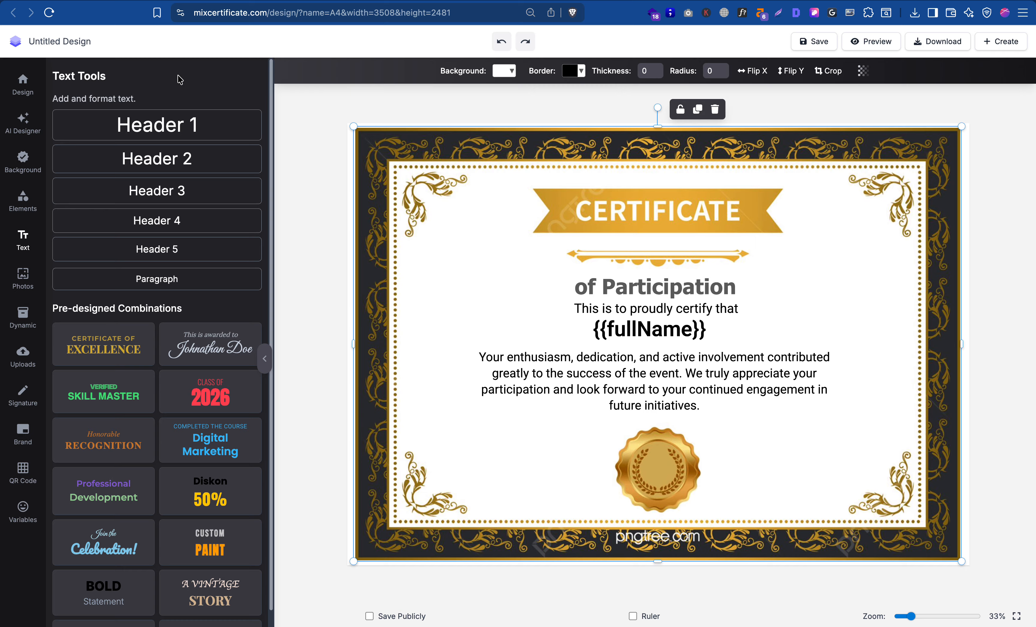
Step: Rename the design as "Certificate of Participation"
triple_click(85, 41)
type("Cer")
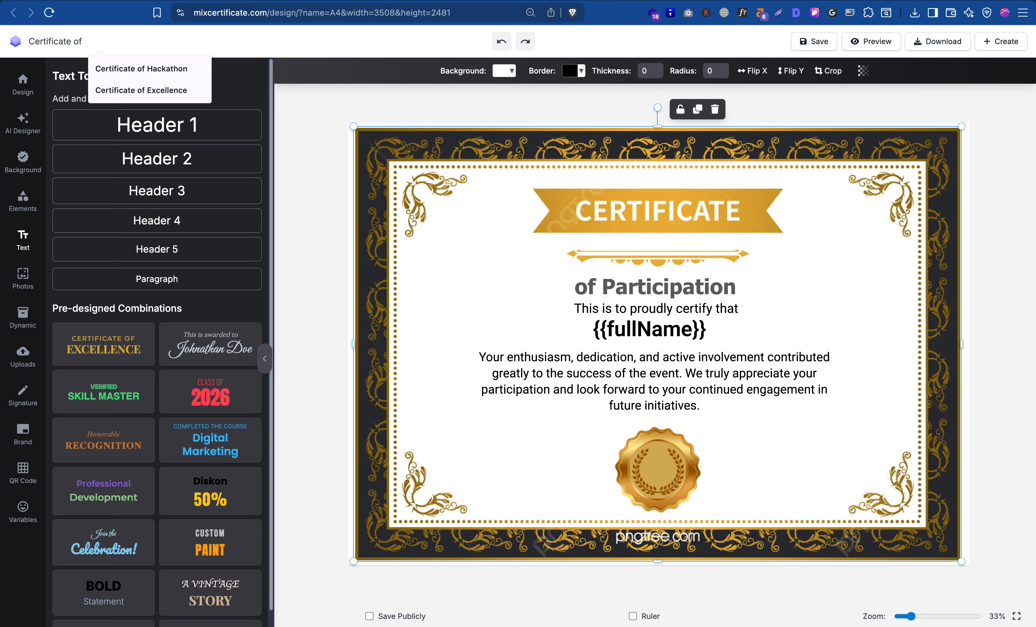
type("tificate of Participation")
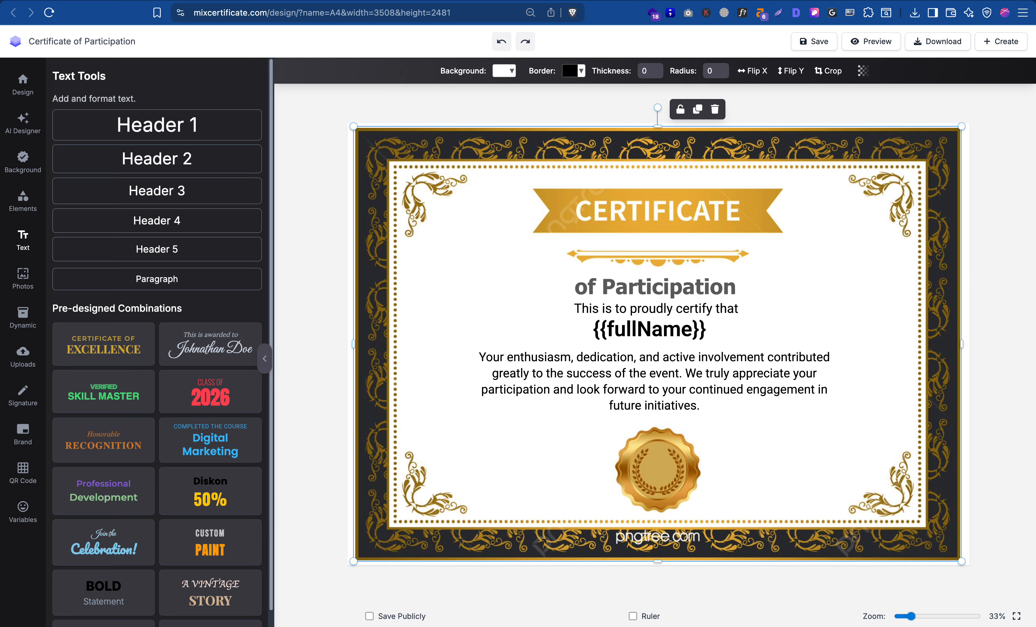
Step: In ChatGPT, copy the {{eventName}} line together with "held on {{eventDate}} at {{organizationName}}."
left_click(908, 1)
left_click(477, 198)
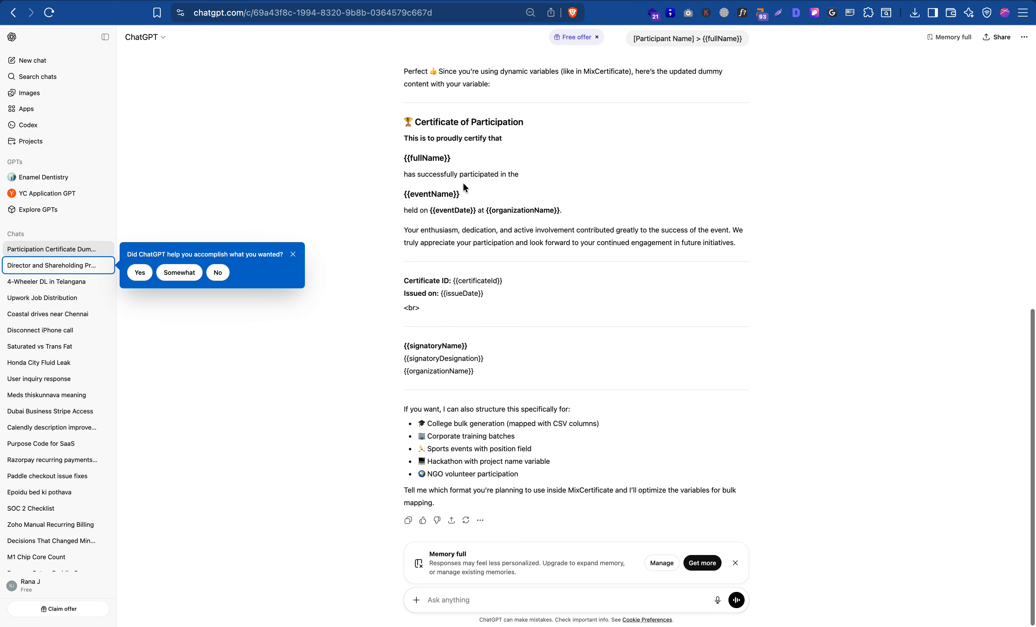
triple_click(461, 190)
left_click_drag(468, 187, 404, 199)
left_click(571, 212)
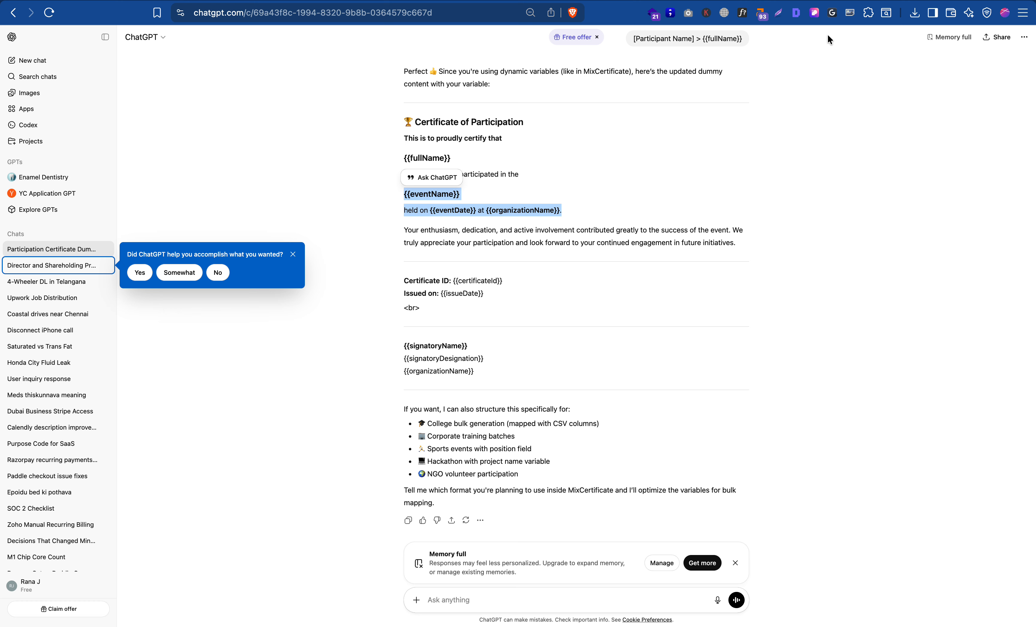
Step: Back in MixCertificate, duplicate the "This is to proudly certify that" line, replace its text with the copied event details, and place it below {{fullName}}
left_click(633, 1)
left_click(615, 339)
left_click(658, 306)
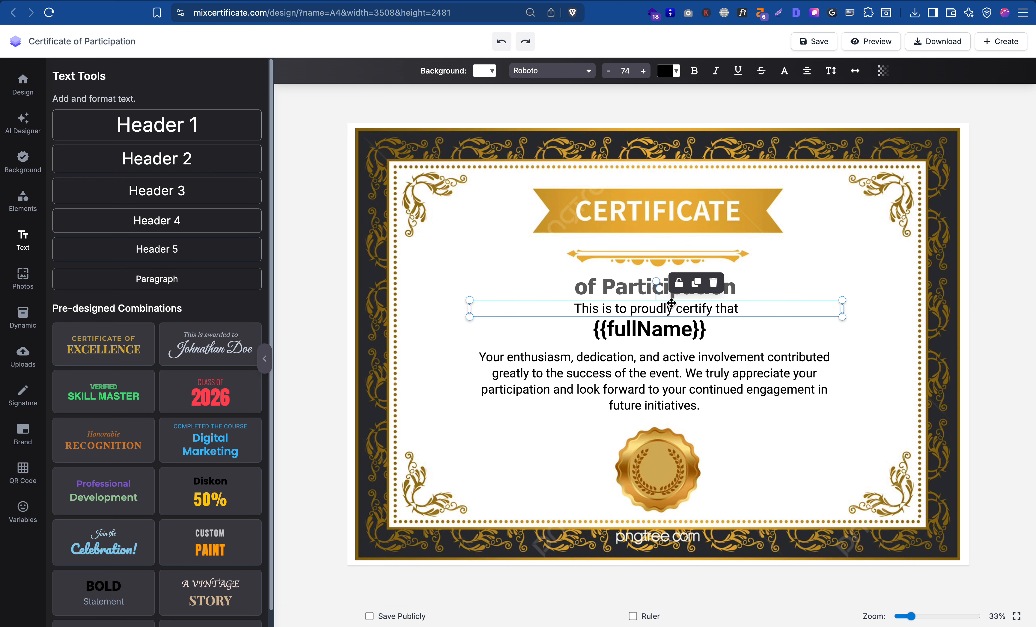
left_click(696, 283)
triple_click(655, 313)
key("ctrl+v")
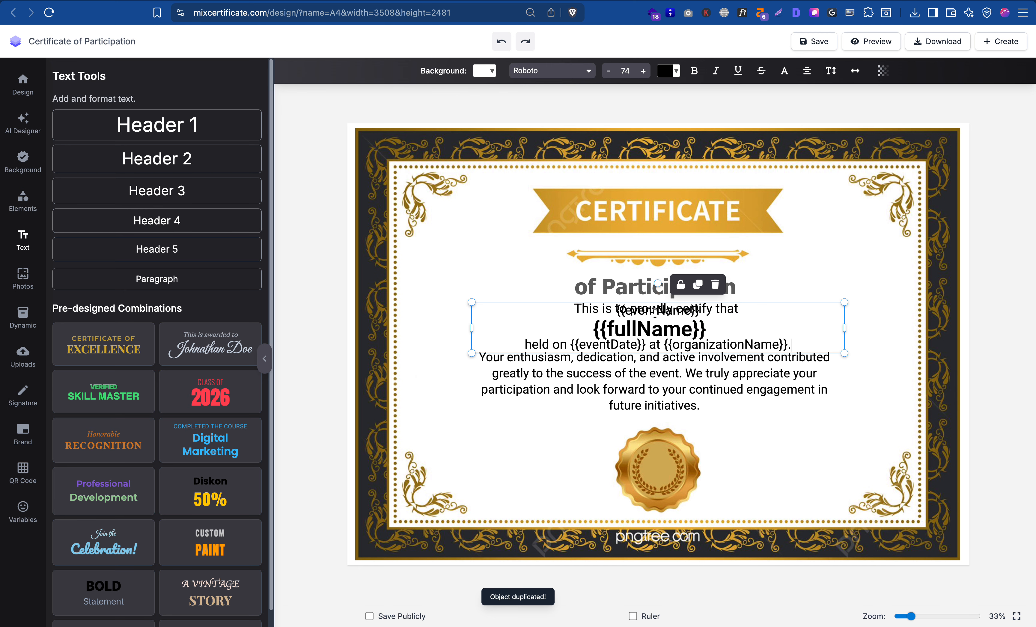
left_click(590, 373)
left_click_drag(639, 332, 638, 372)
Step: Remove the blank space between the {{eventName}} line and the "held on" line
double_click(617, 390)
key("Left")
key("BackSpace")
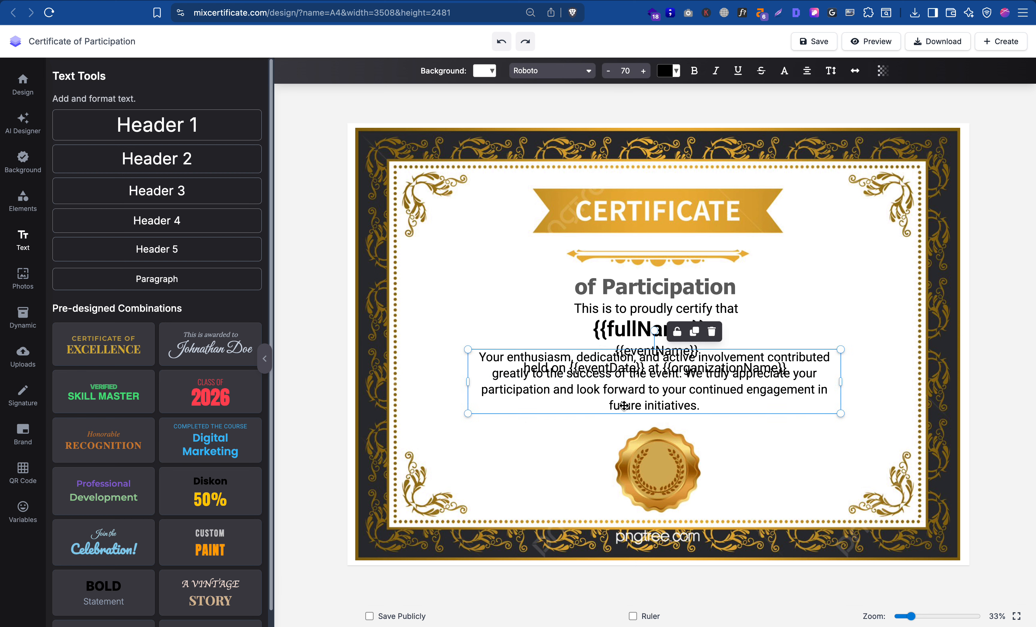
Step: Move the appreciation paragraph below the event details and set its font size to 40
left_click_drag(639, 405, 645, 438)
double_click(644, 437)
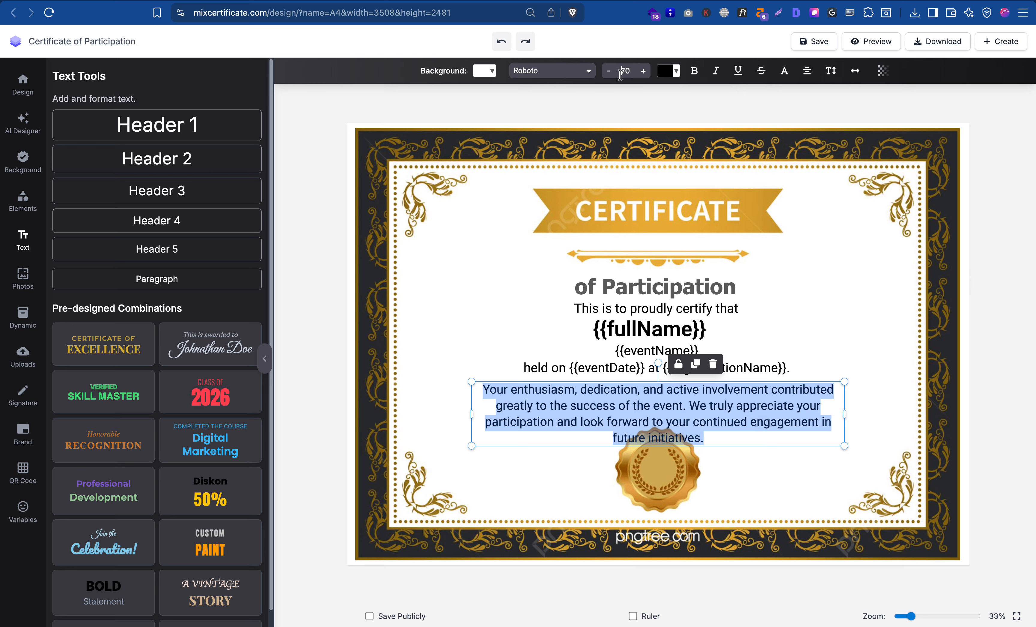
type("30")
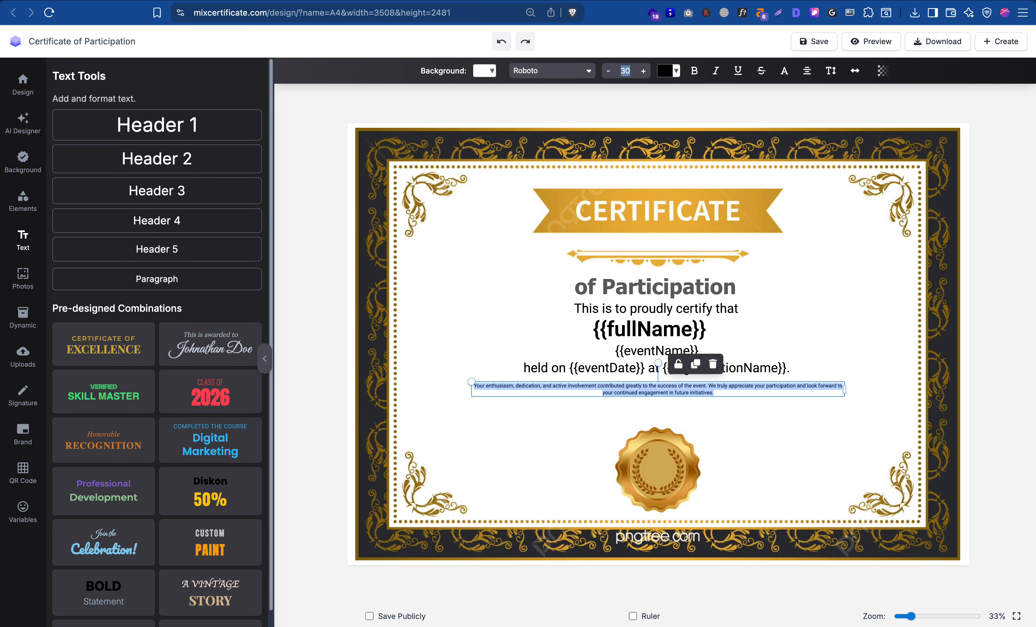
type("40")
left_click(591, 442)
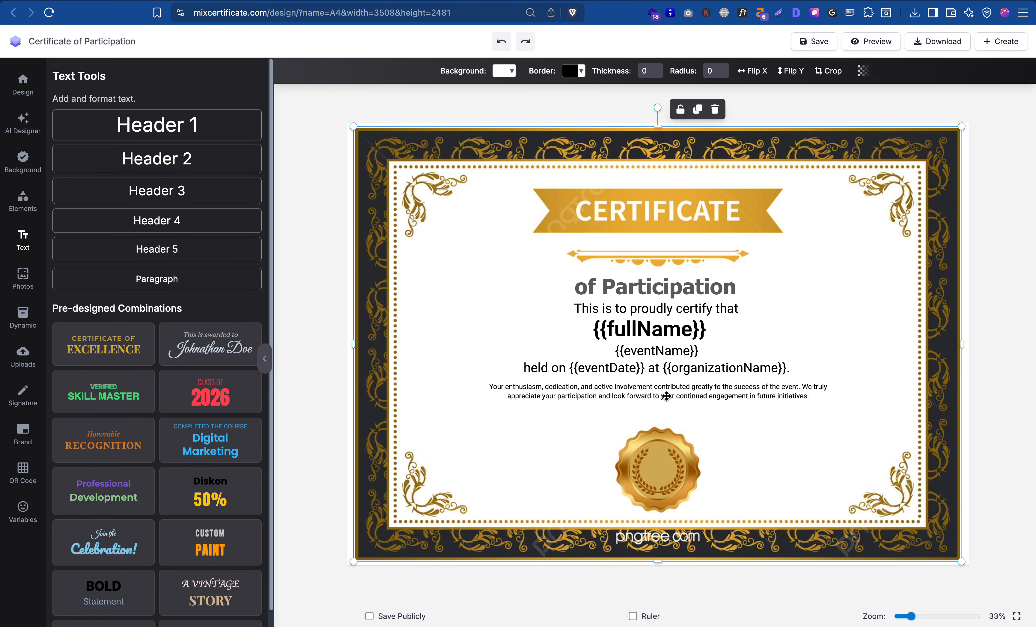
left_click(666, 392)
left_click_drag(666, 392, 666, 396)
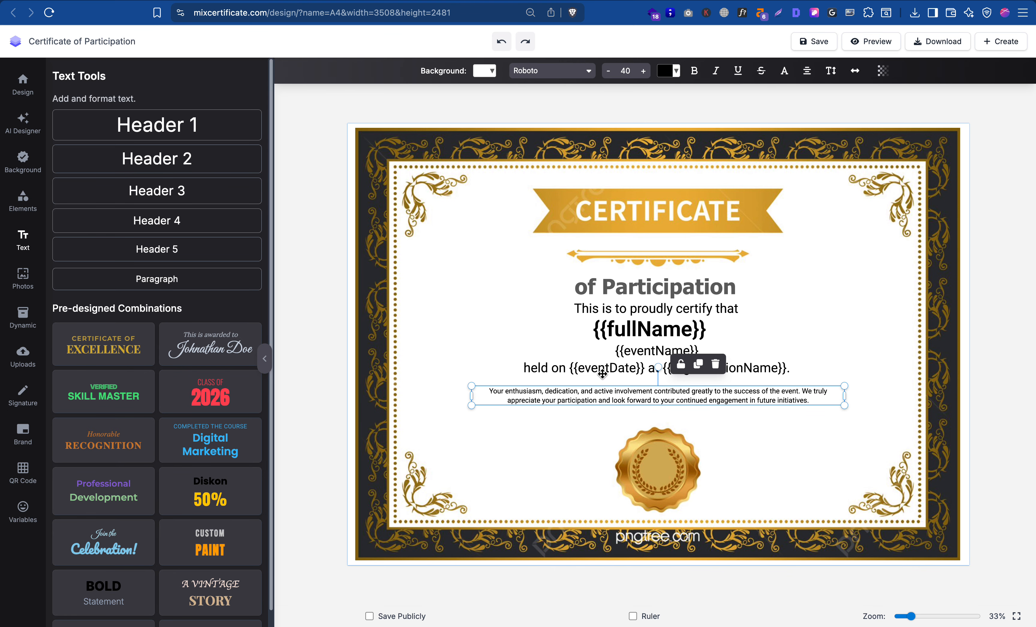
Step: Join the event details into a single line and position it just above the appreciation paragraph
left_click(617, 366)
left_click_drag(616, 367, 617, 373)
double_click(583, 373)
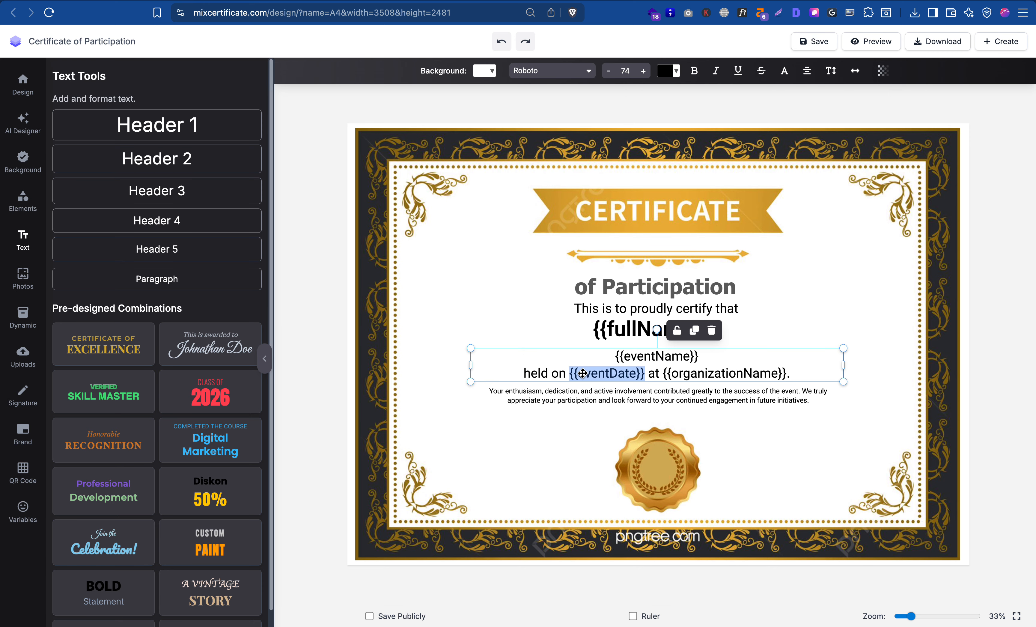
left_click(524, 373)
key("BackSpace")
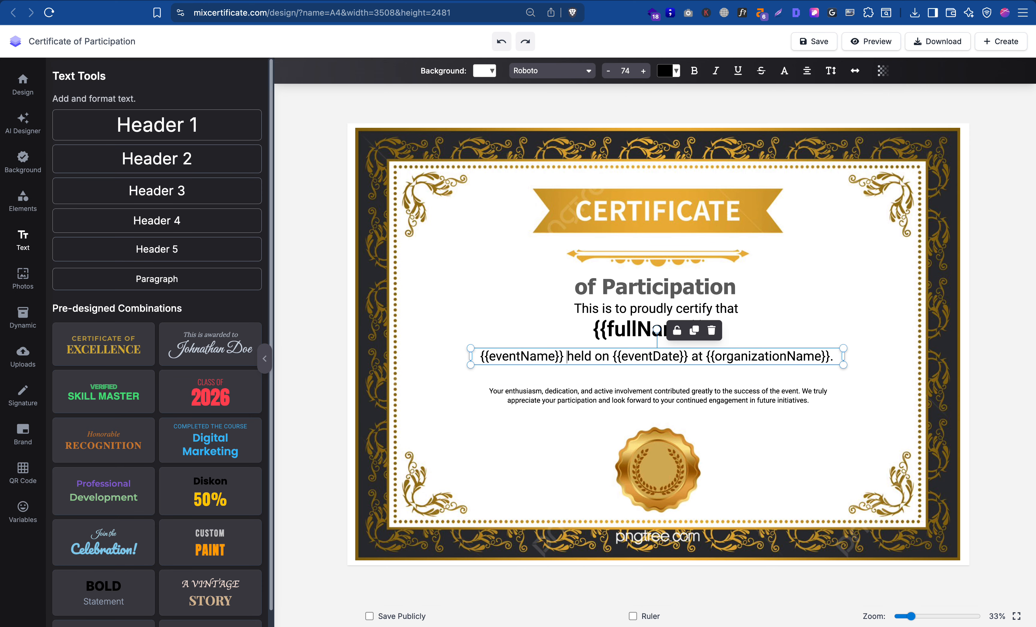
left_click(564, 458)
left_click(645, 357)
left_click_drag(645, 357, 641, 366)
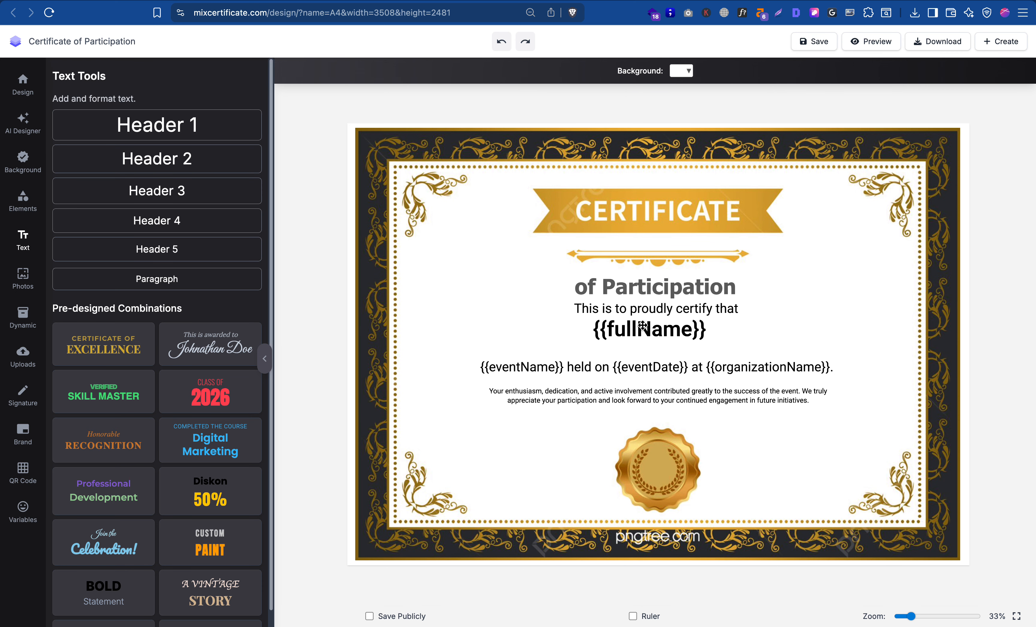
Step: Move {{fullName}} slightly down toward the event line and set its font size to 120
left_click_drag(644, 329, 644, 338)
left_click(638, 339)
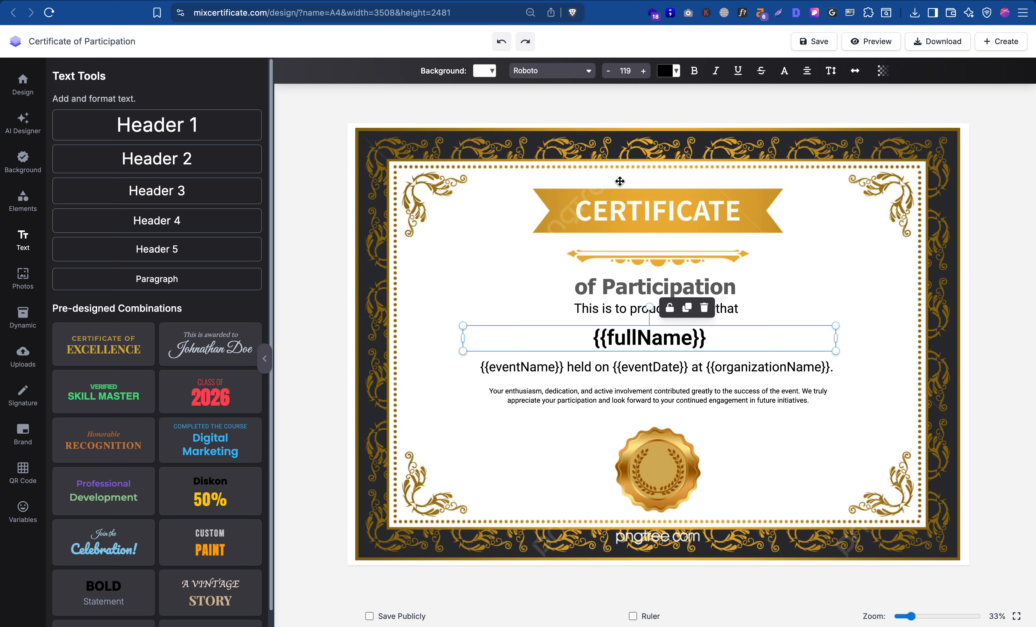
left_click(644, 71)
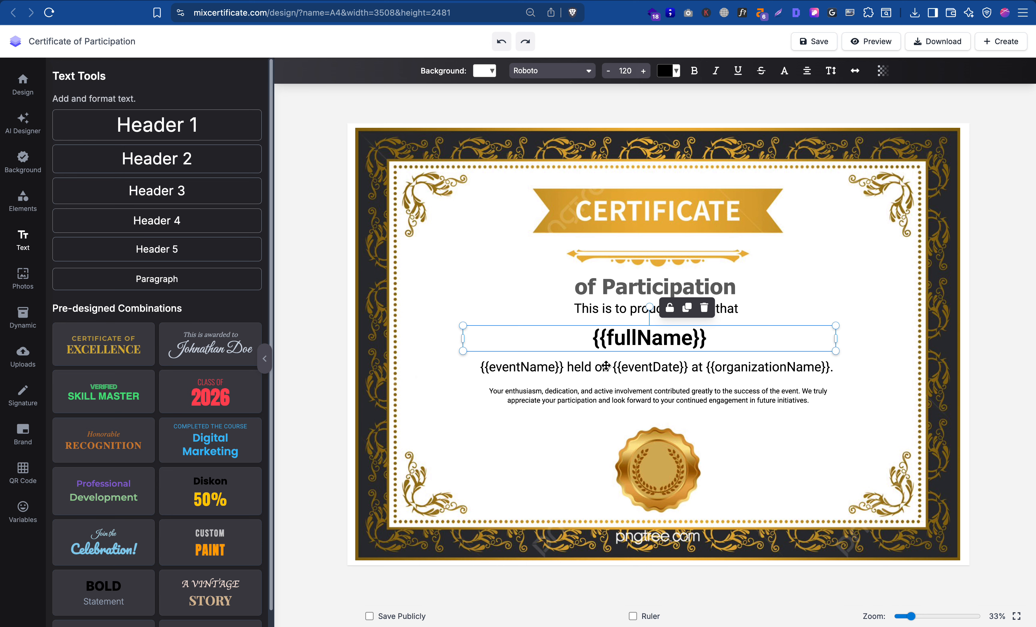
Step: Widen the {{fullName}} text box toward the certificate's left border and undo the accidental shift of the background image
left_click(606, 412)
left_click(582, 339)
left_click_drag(467, 338, 428, 338)
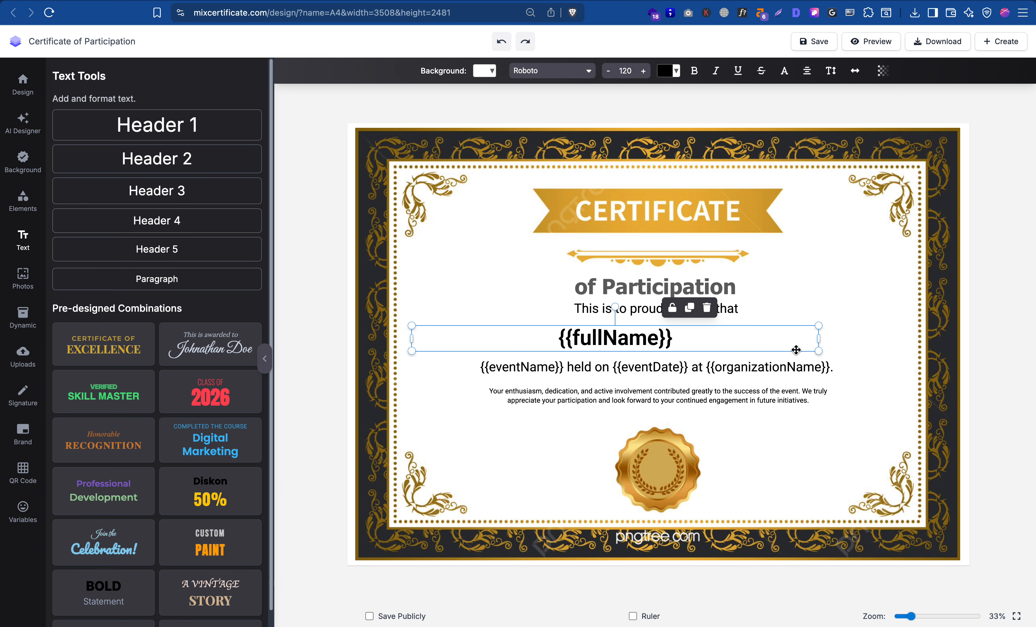
left_click_drag(819, 338, 837, 338)
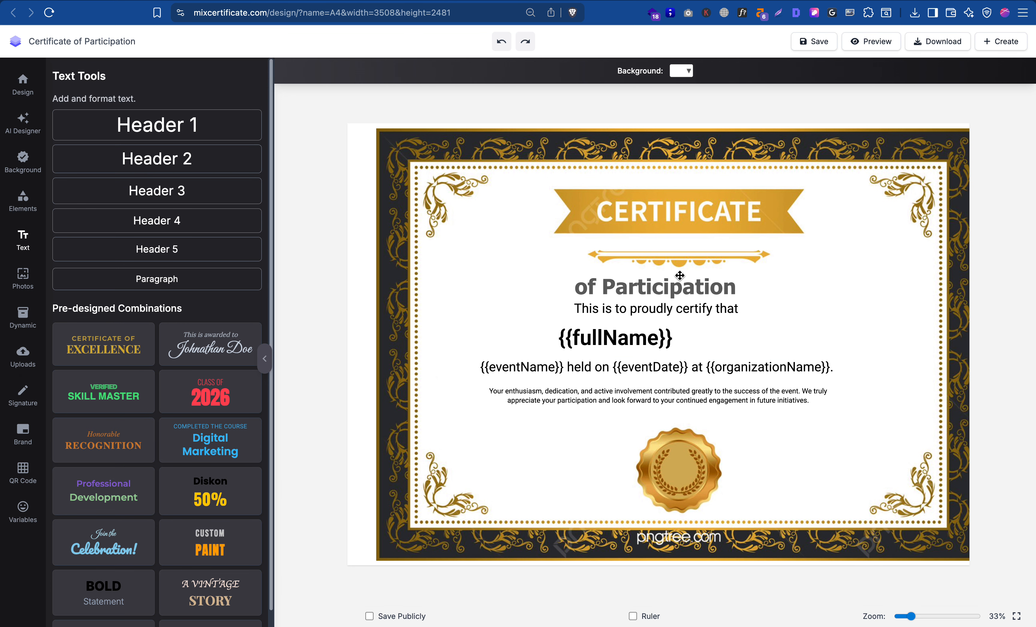
left_click(500, 42)
Step: Widen the event details text box evenly on both sides until it nearly spans the certificate's inner frame
left_click(598, 376)
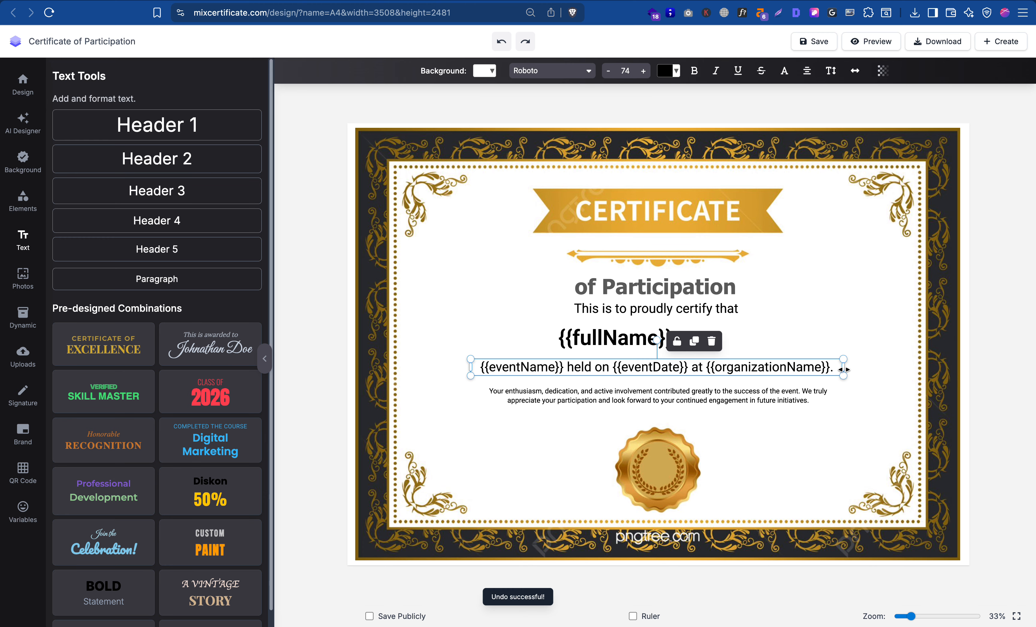
left_click_drag(904, 367, 984, 371)
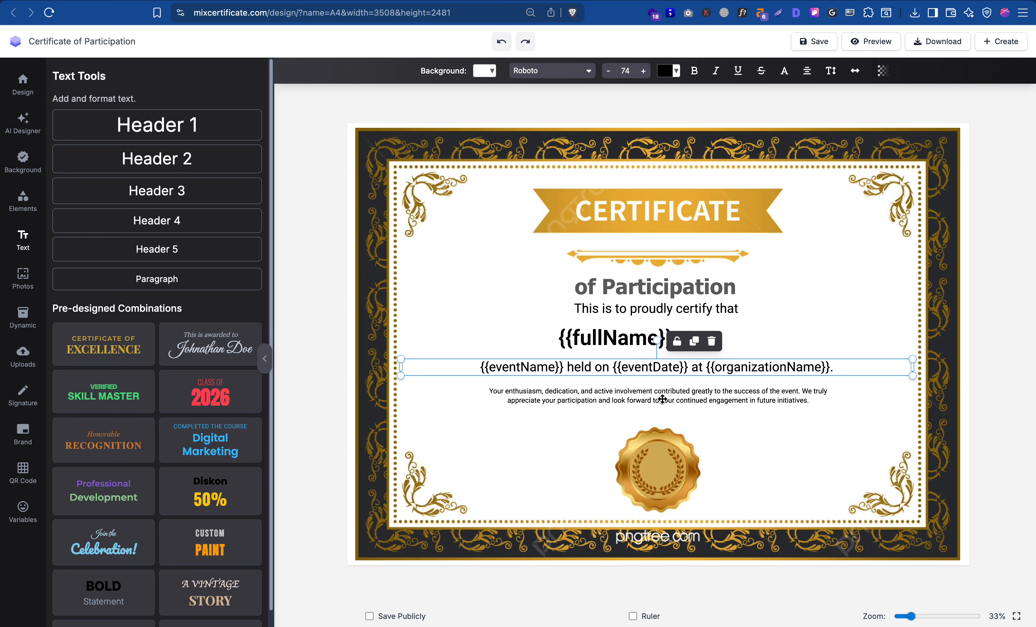
double_click(601, 367)
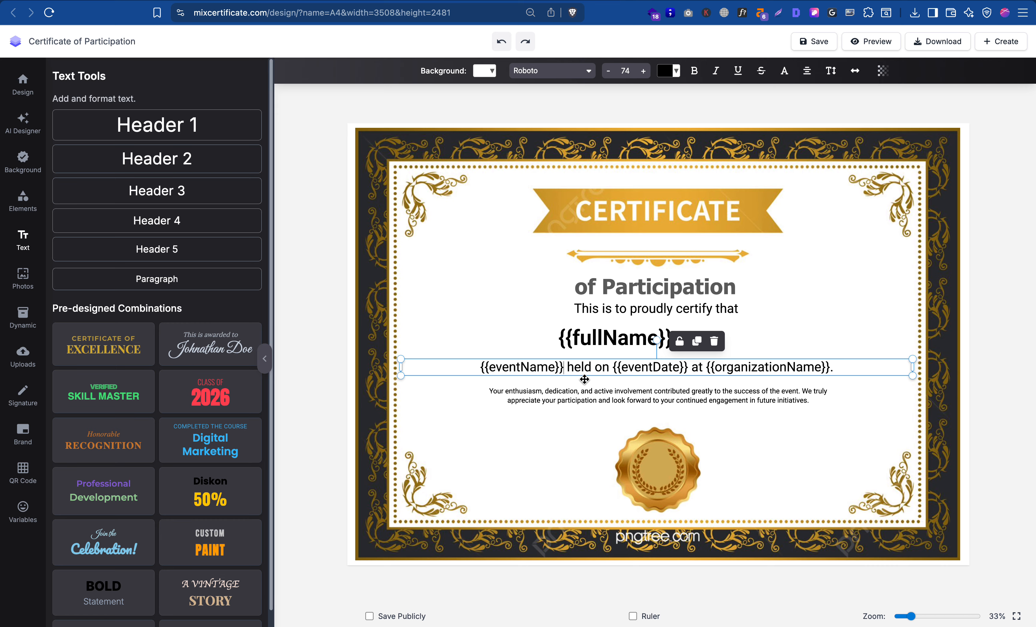
Step: Widen the {{fullName}} text box to match the event details box and center it horizontally above that line
left_click(597, 342)
left_click_drag(411, 339, 403, 338)
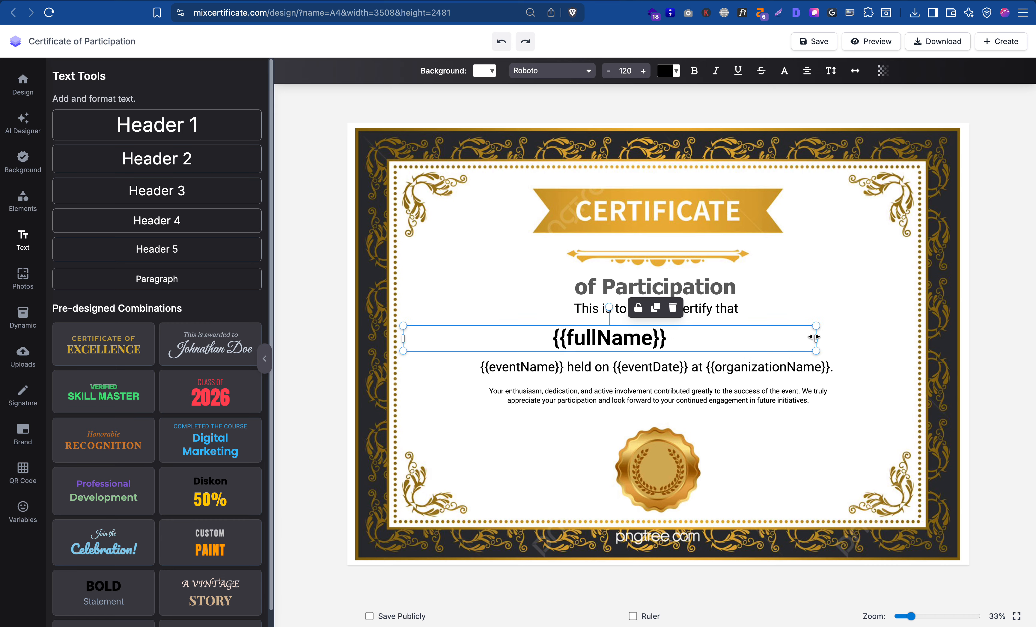
left_click_drag(815, 336, 877, 336)
left_click_drag(802, 337, 850, 337)
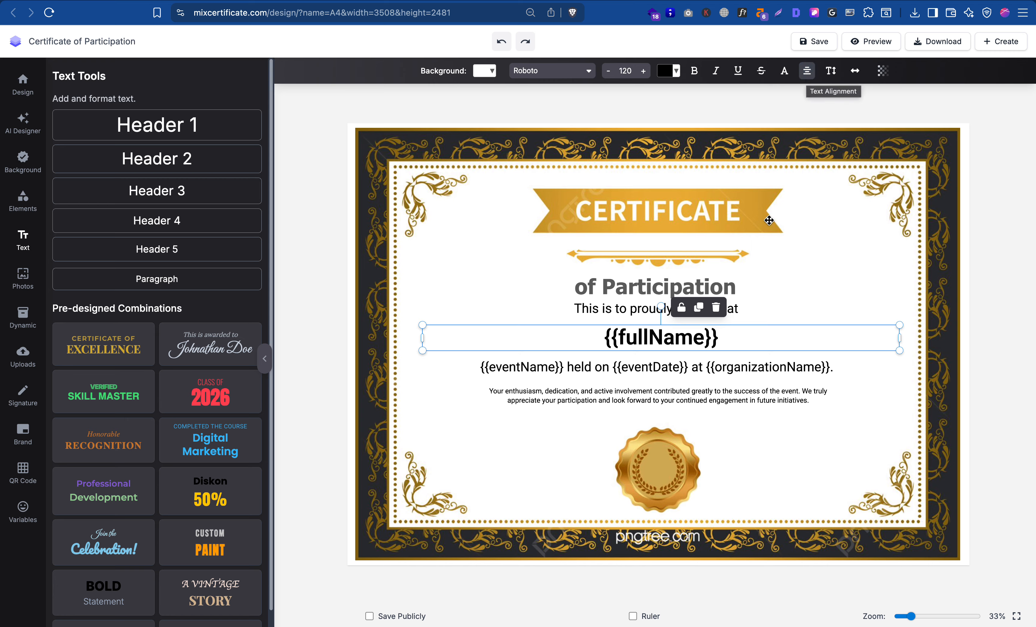
left_click_drag(898, 337, 933, 338)
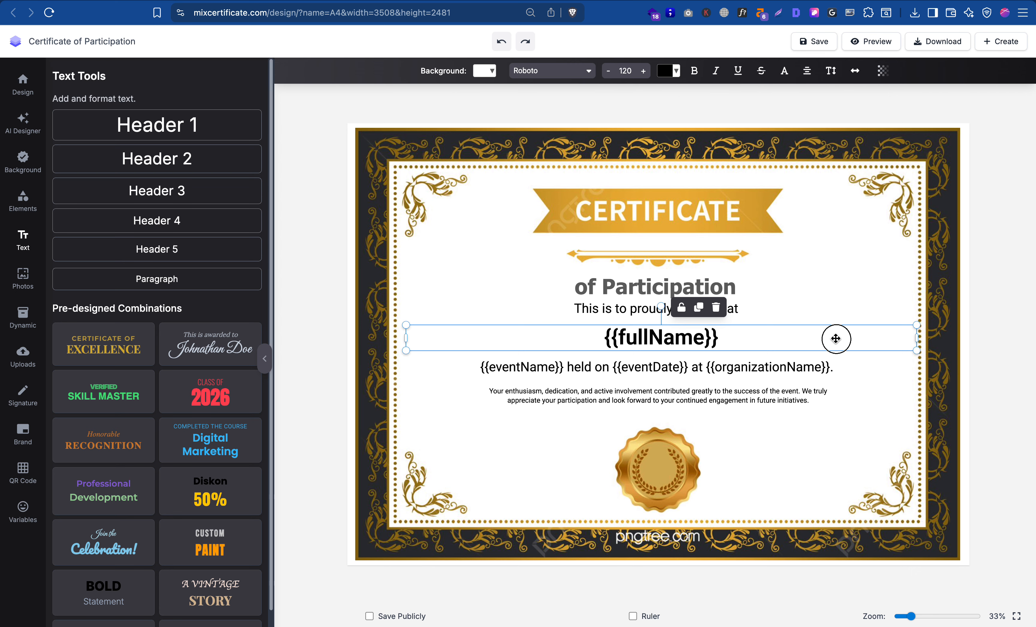
left_click_drag(837, 340, 835, 338)
left_click_drag(690, 342, 688, 342)
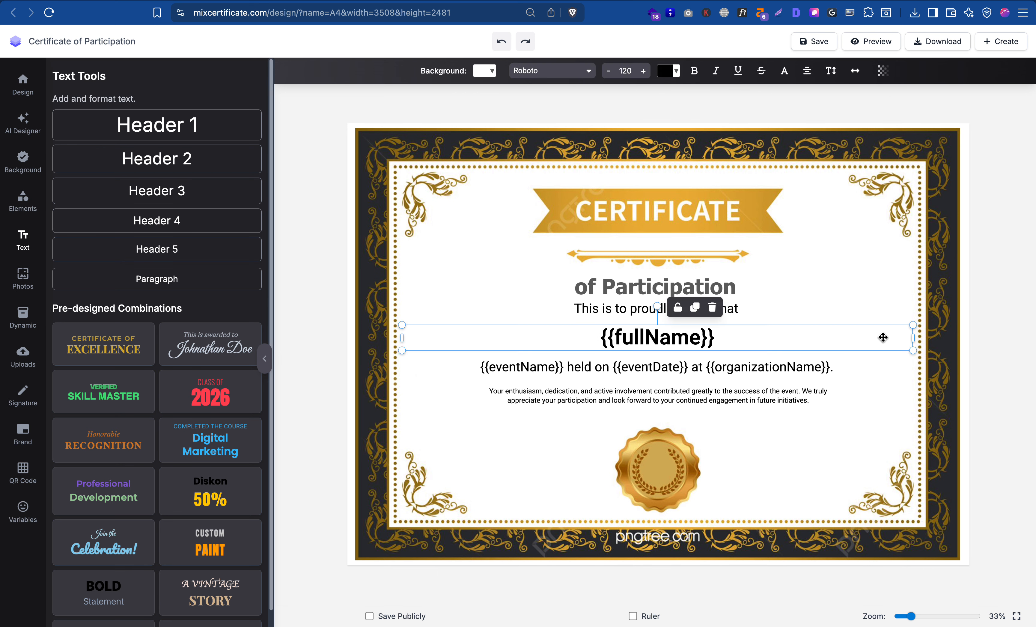
left_click(852, 438)
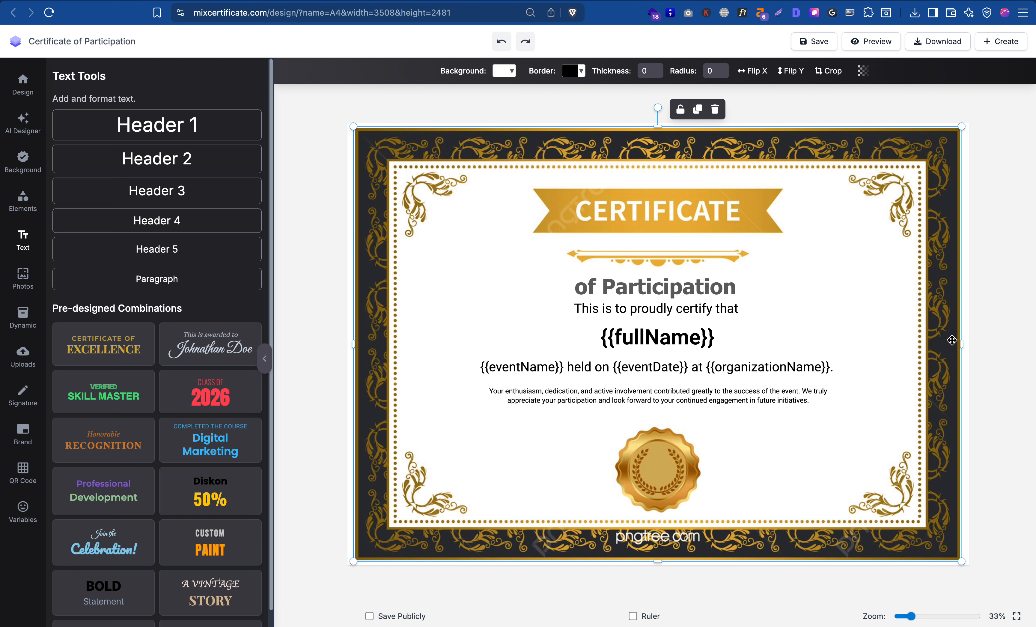
left_click(553, 368)
double_click(558, 367)
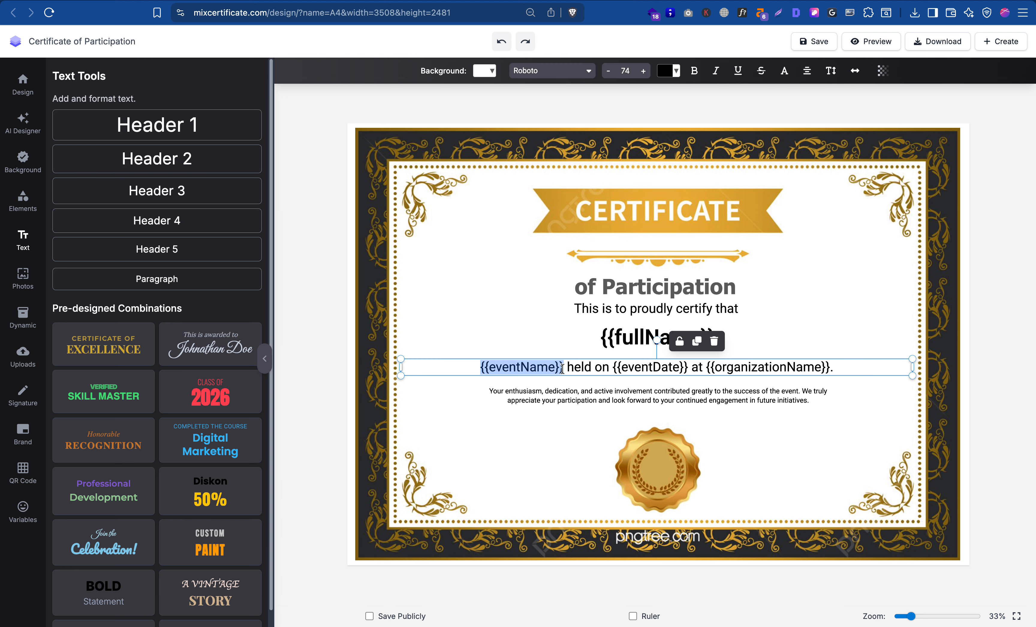
left_click(568, 367)
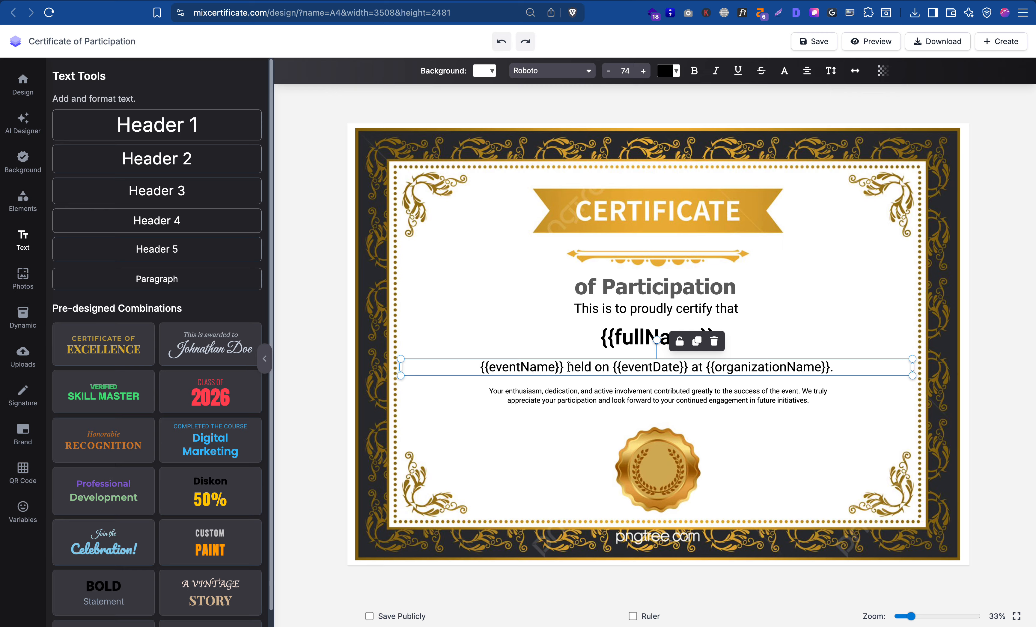
left_click(820, 242)
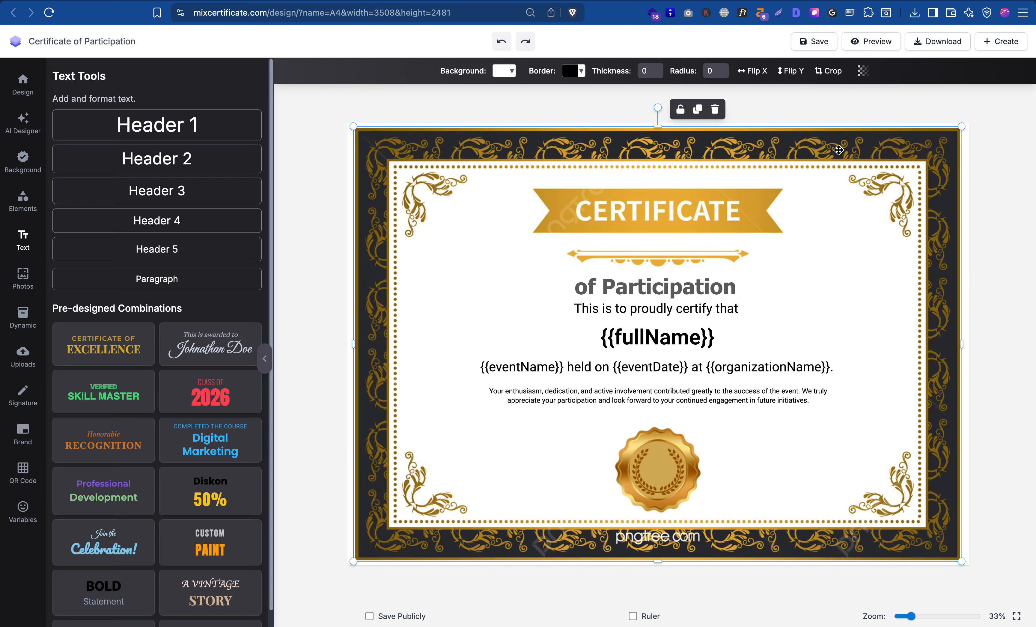
Step: Save the certificate design and enable the Save Publicly option
left_click(822, 42)
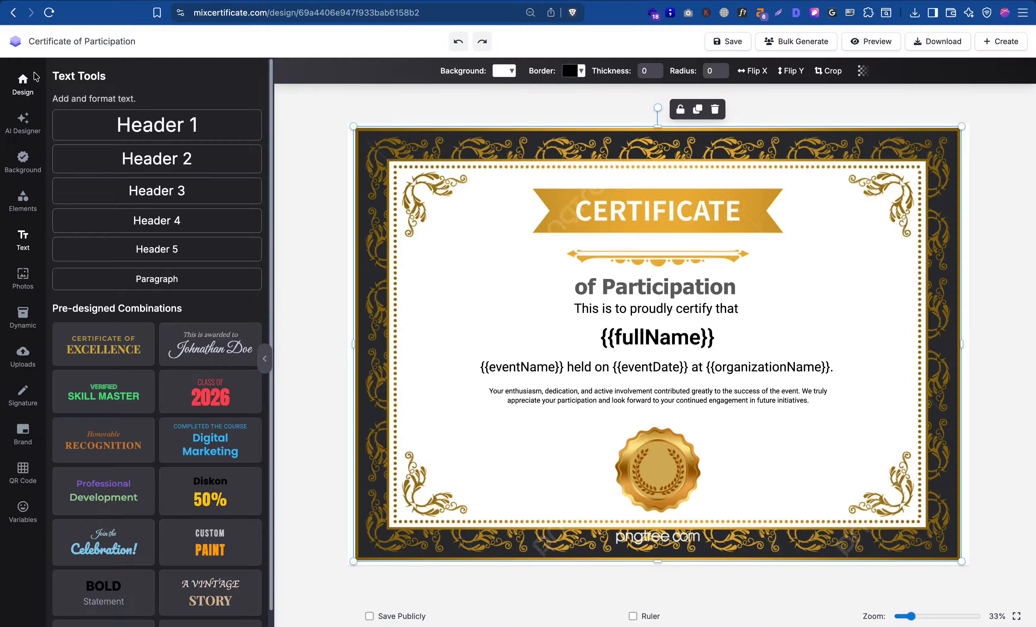
left_click(24, 86)
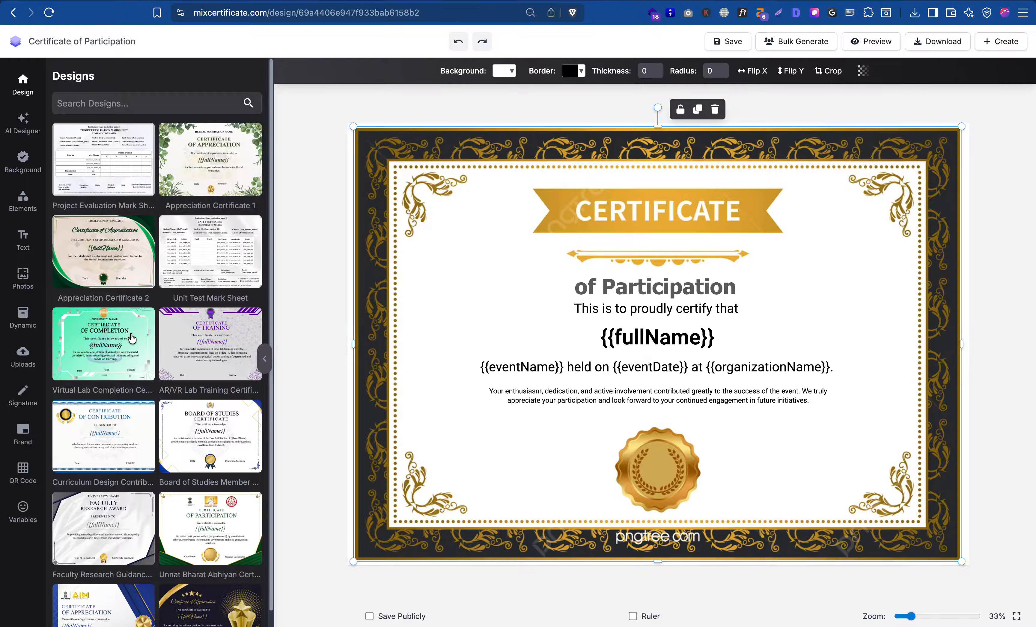
left_click(401, 617)
Step: Add the dynamic Certificate QR Code, place it to the right of the gold seal, and enlarge it slightly
left_click(24, 471)
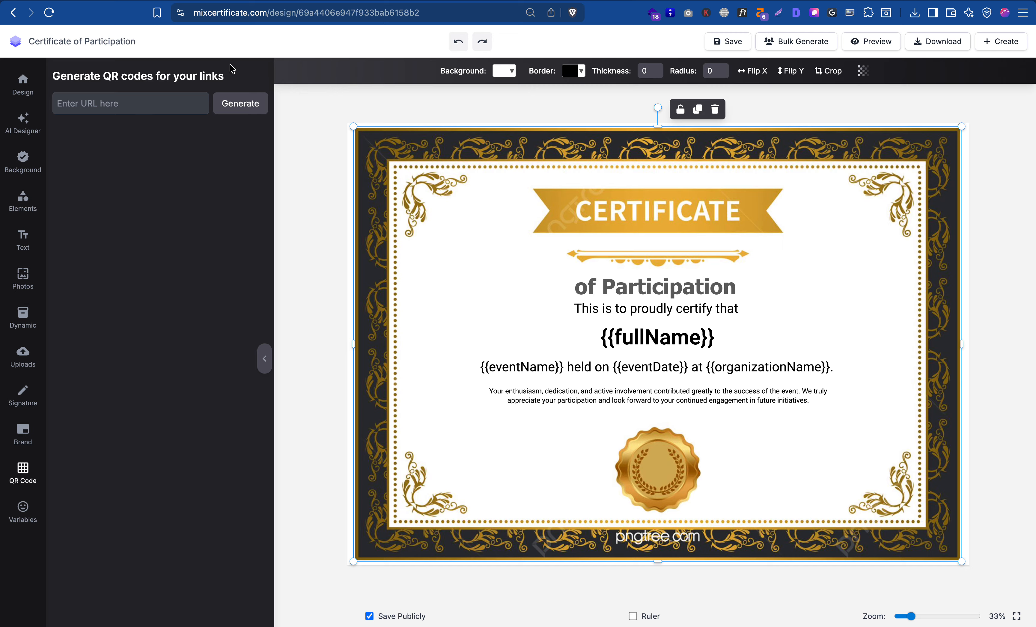
left_click(150, 103)
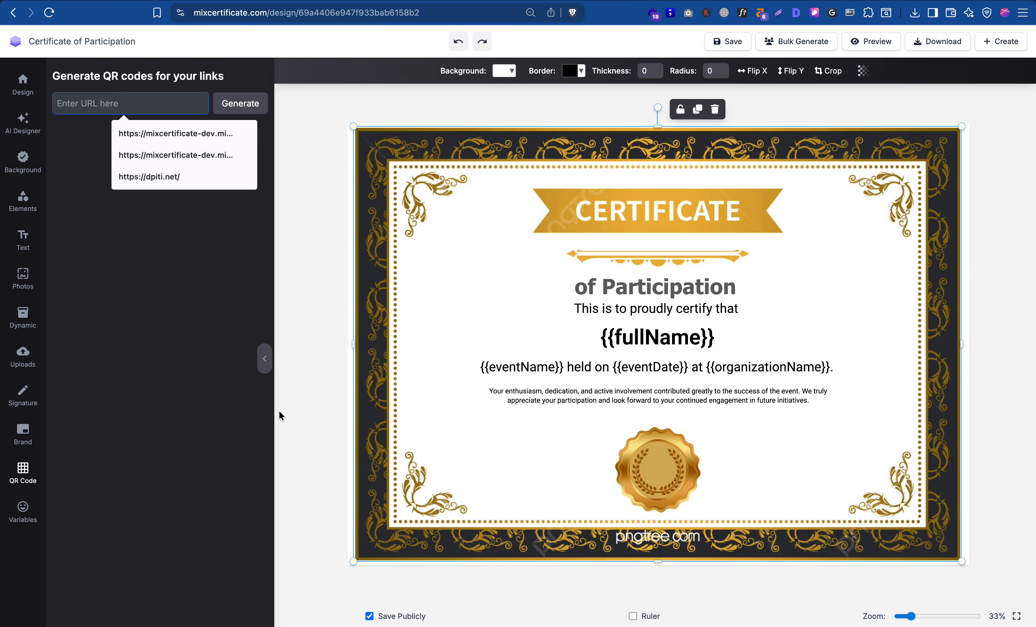
left_click(34, 317)
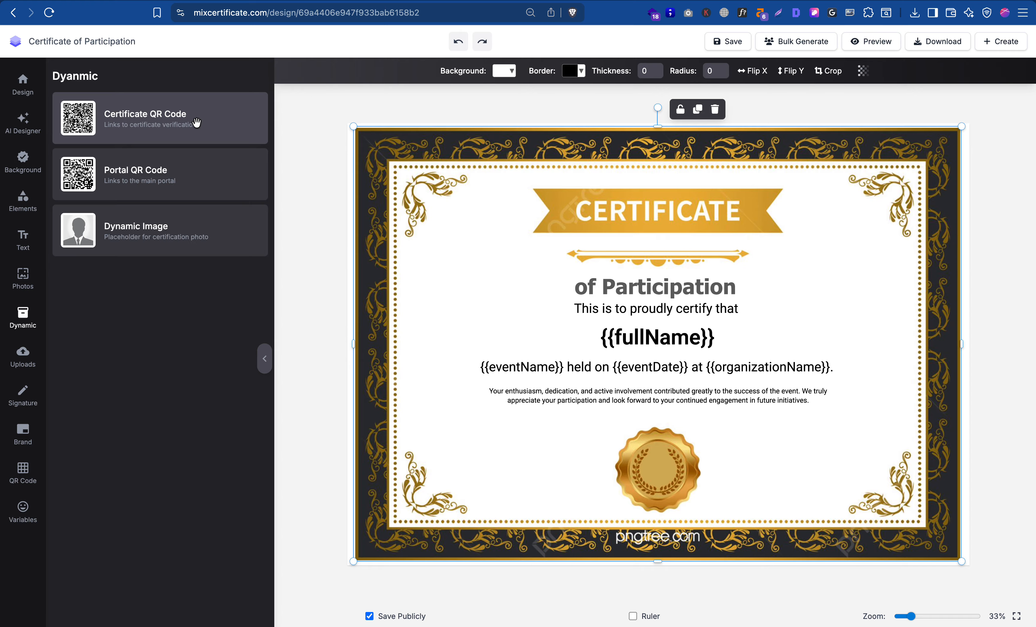
left_click(196, 123)
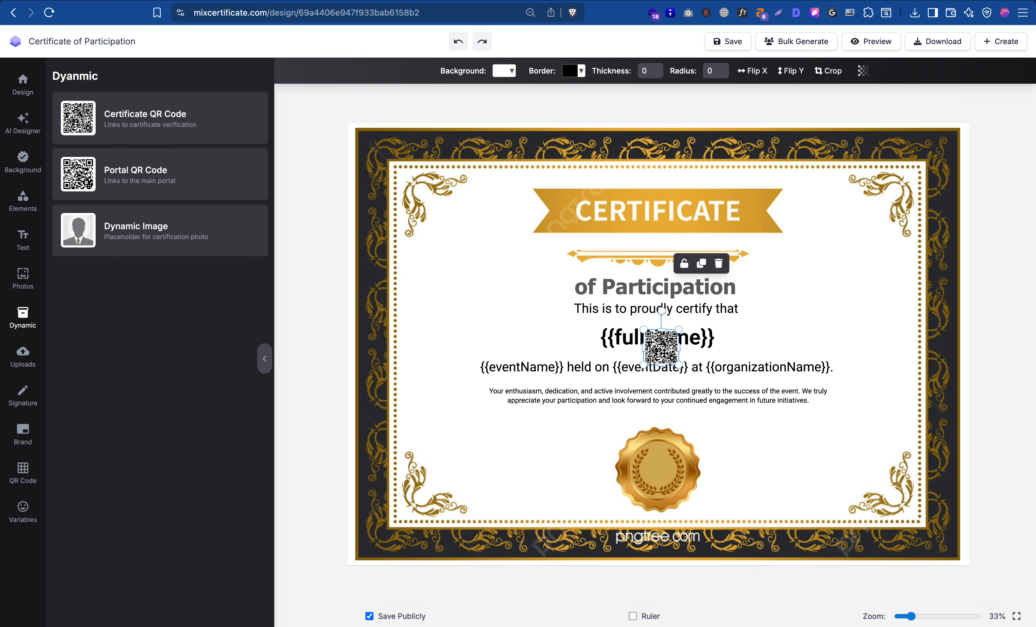
left_click_drag(663, 353, 796, 458)
left_click(781, 468)
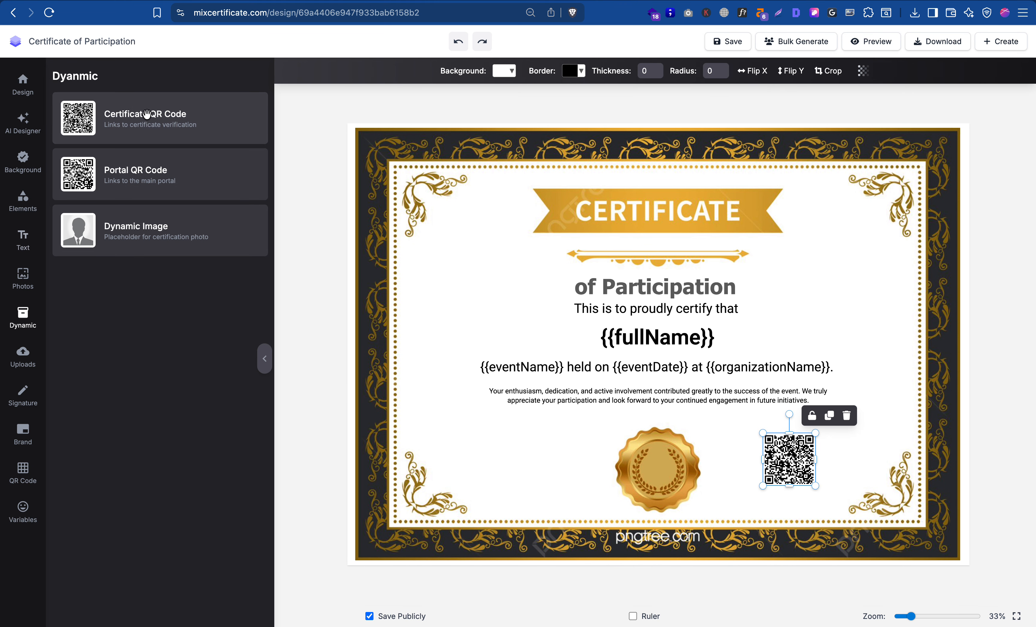
Step: Add a paragraph reading "scan to verify" and place it just below the QR code
left_click(21, 246)
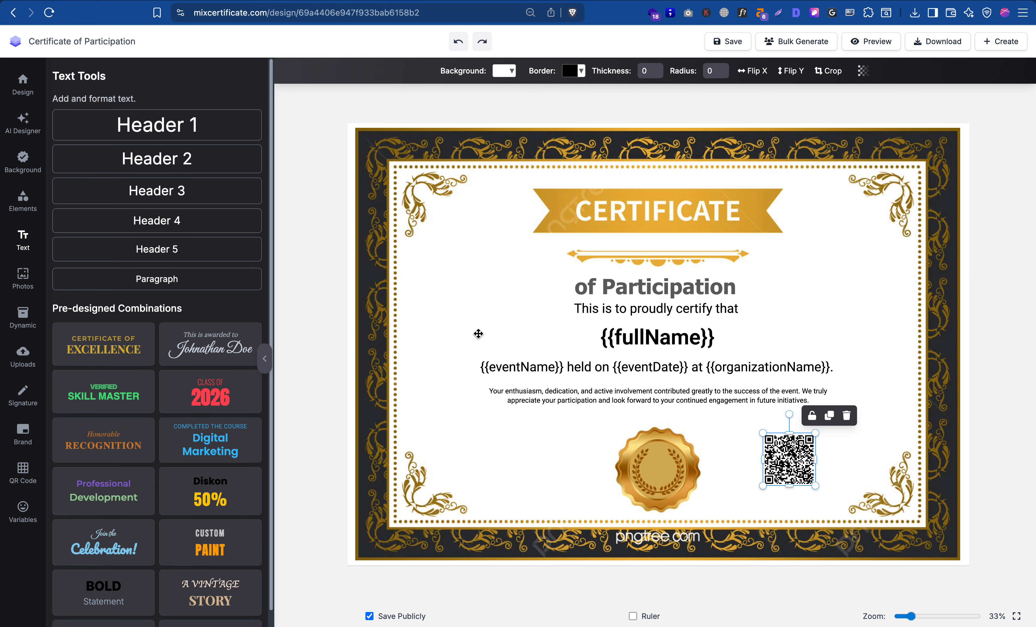
left_click(164, 279)
double_click(668, 233)
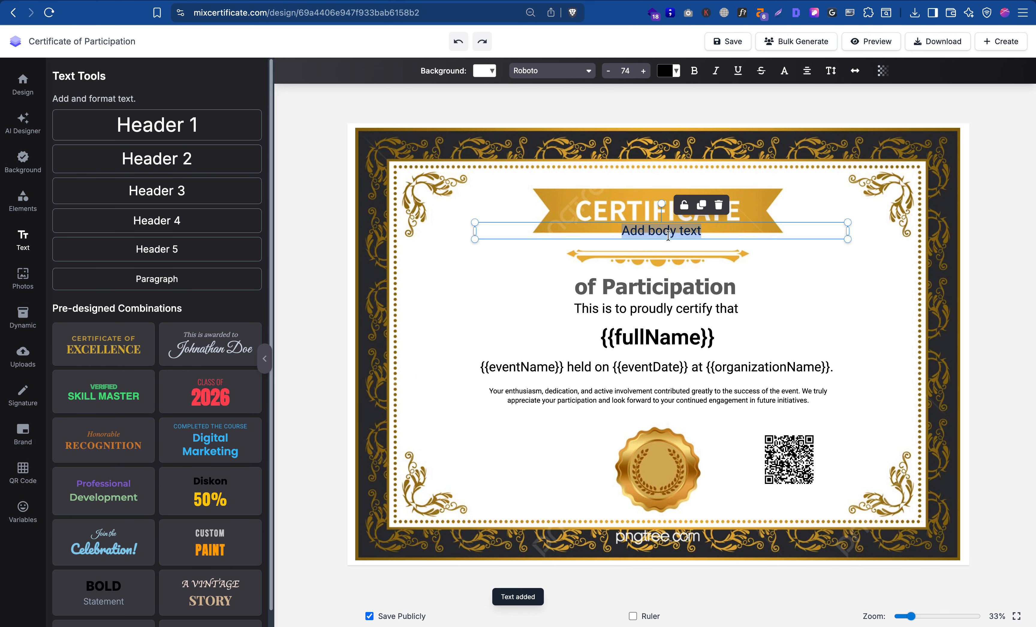
type("scan to ")
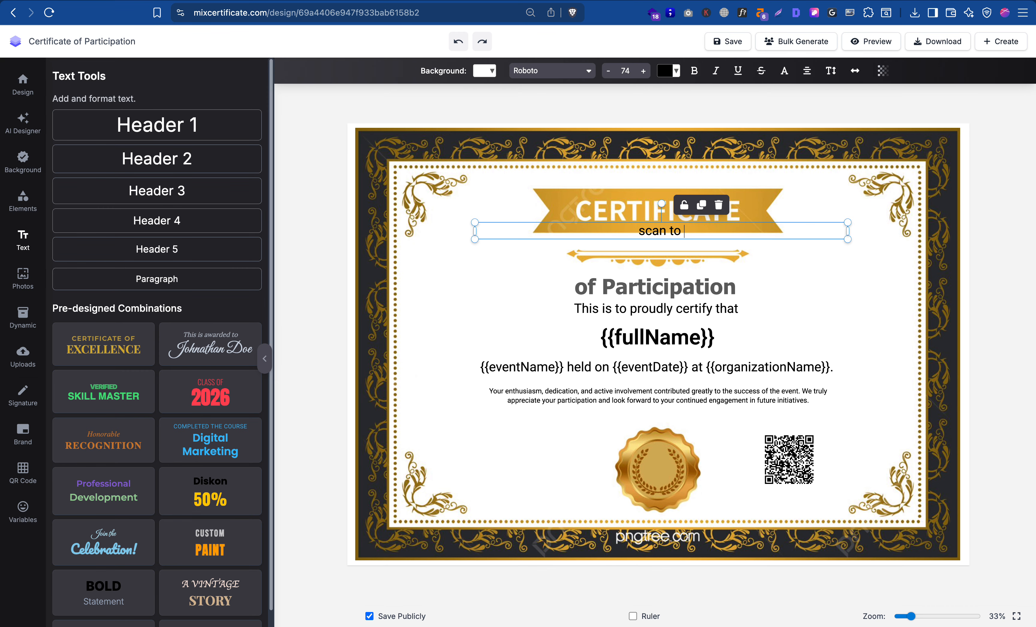
type("verify")
left_click(679, 250)
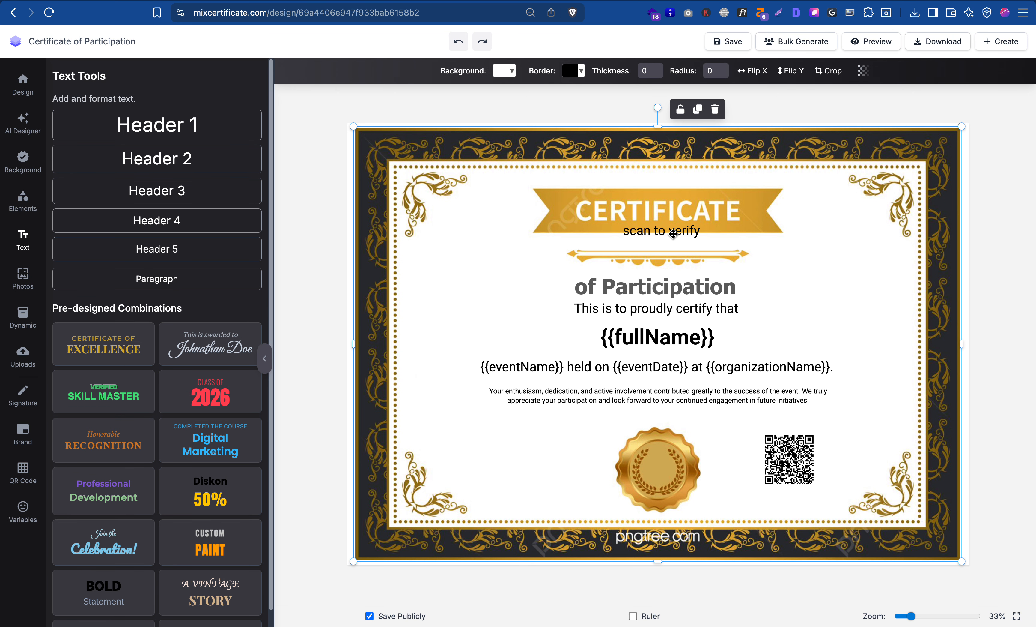
left_click_drag(680, 253, 815, 519)
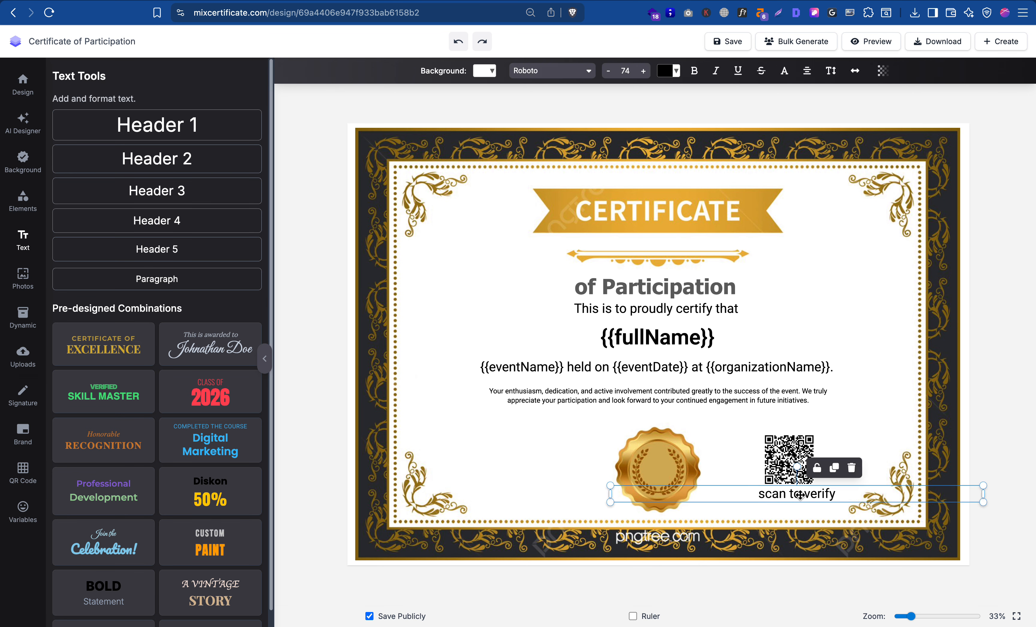
Step: Set the "scan to verify" caption's font size to 30, center it under the QR code, and narrow its box to fit the text
double_click(622, 70)
type("30")
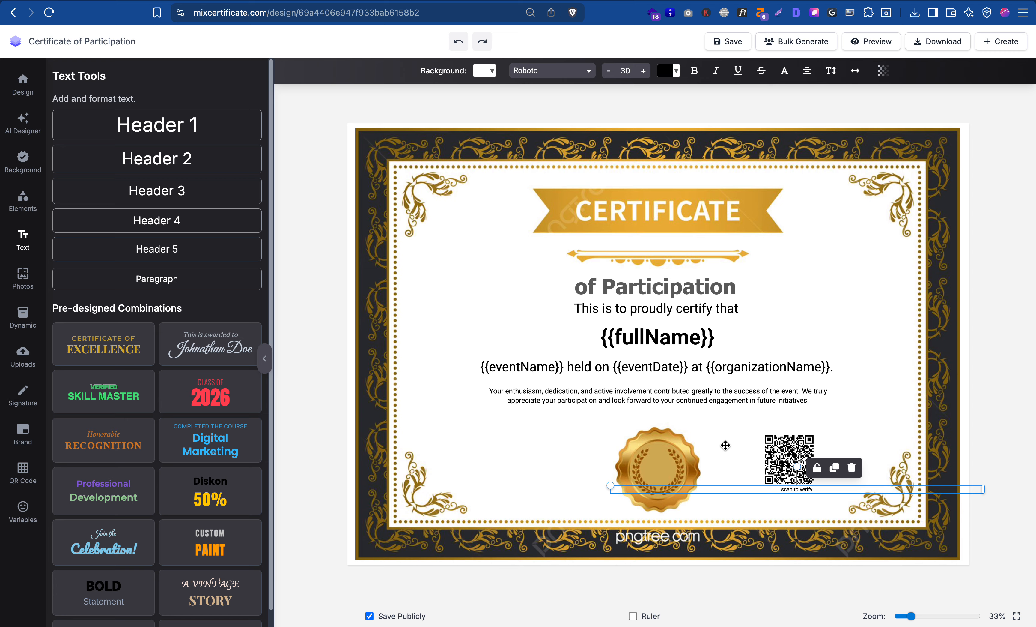
left_click_drag(802, 497, 792, 491)
left_click(779, 491)
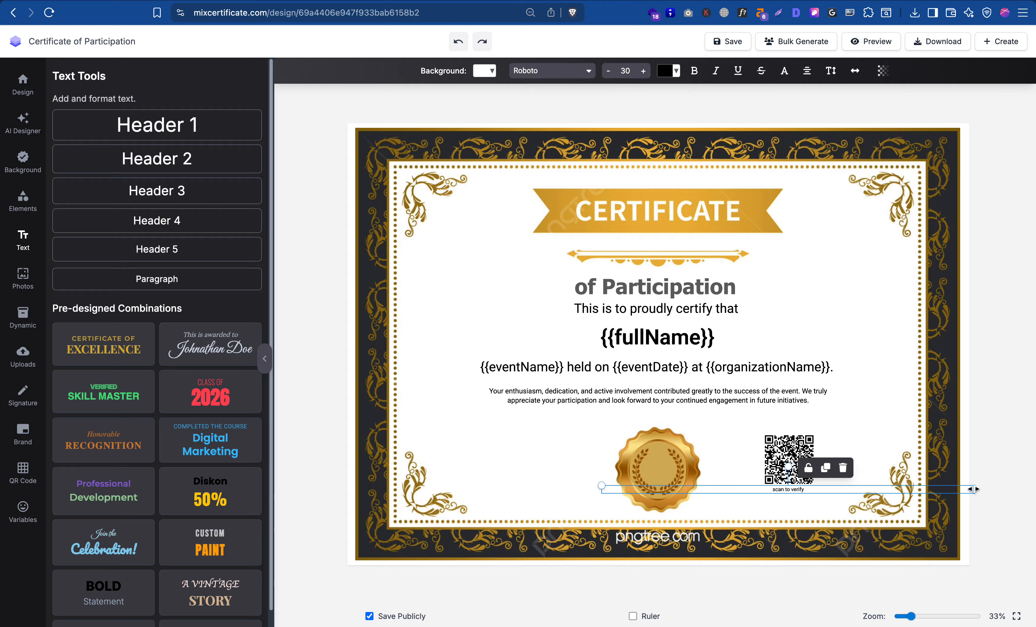
left_click_drag(974, 489, 637, 481)
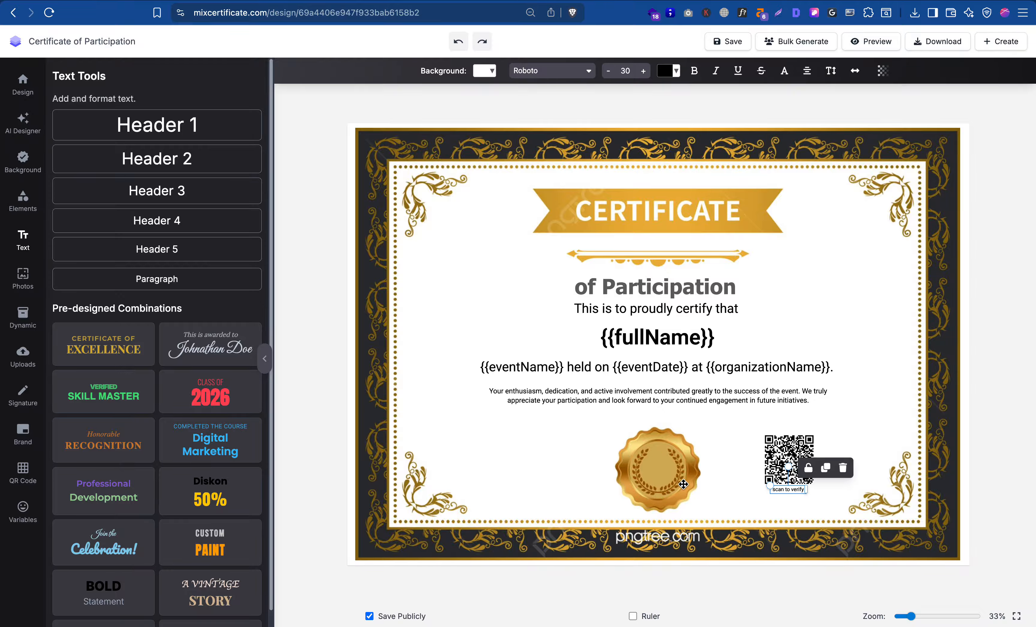
left_click(581, 477)
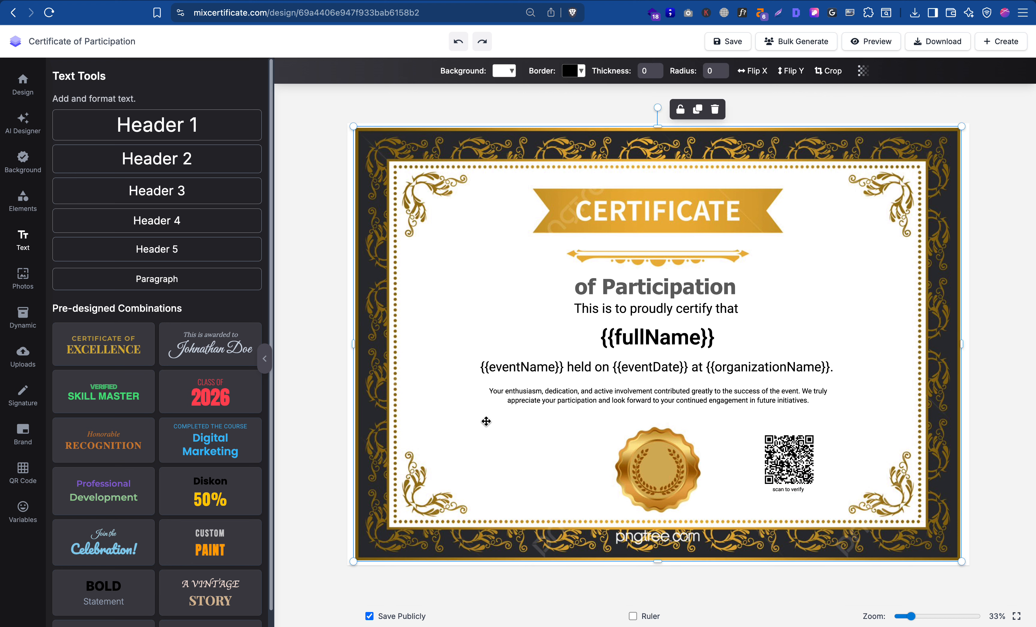
left_click(348, 419)
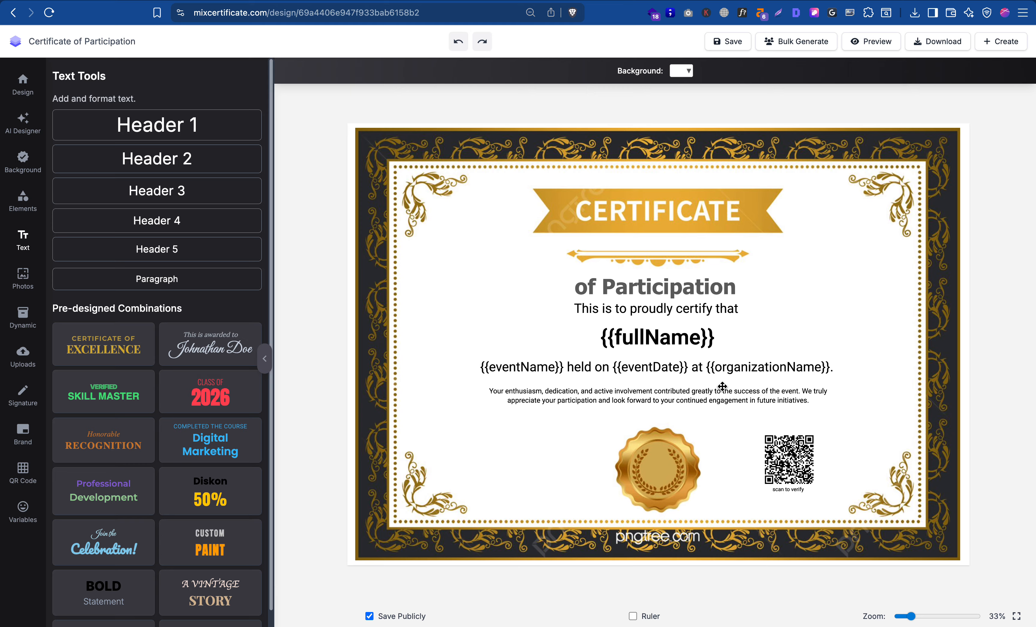
Step: Save the certificate design with the added QR code and caption
left_click(798, 455)
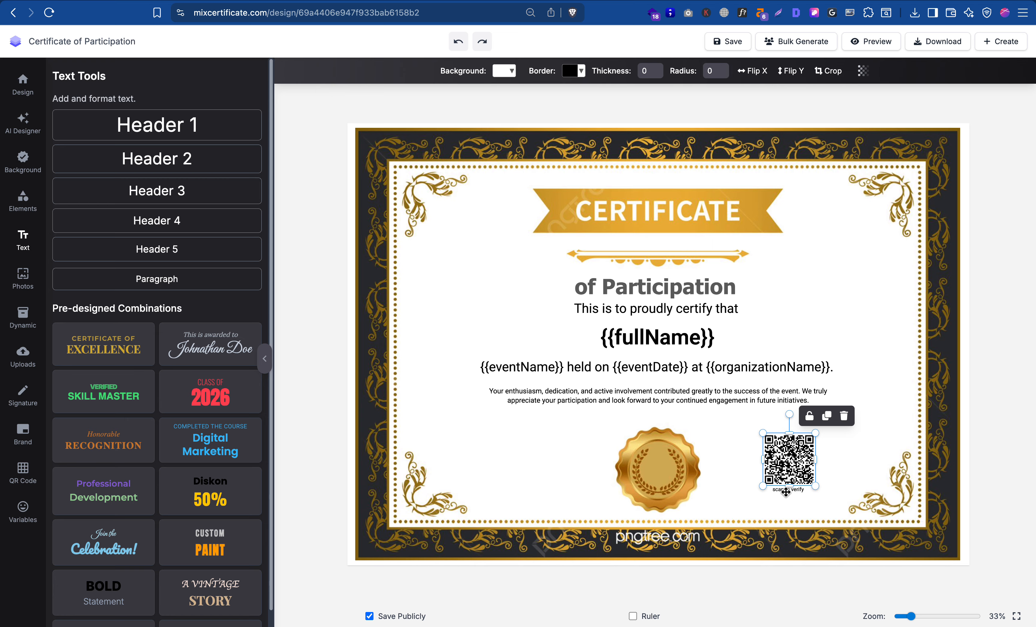
left_click(350, 529)
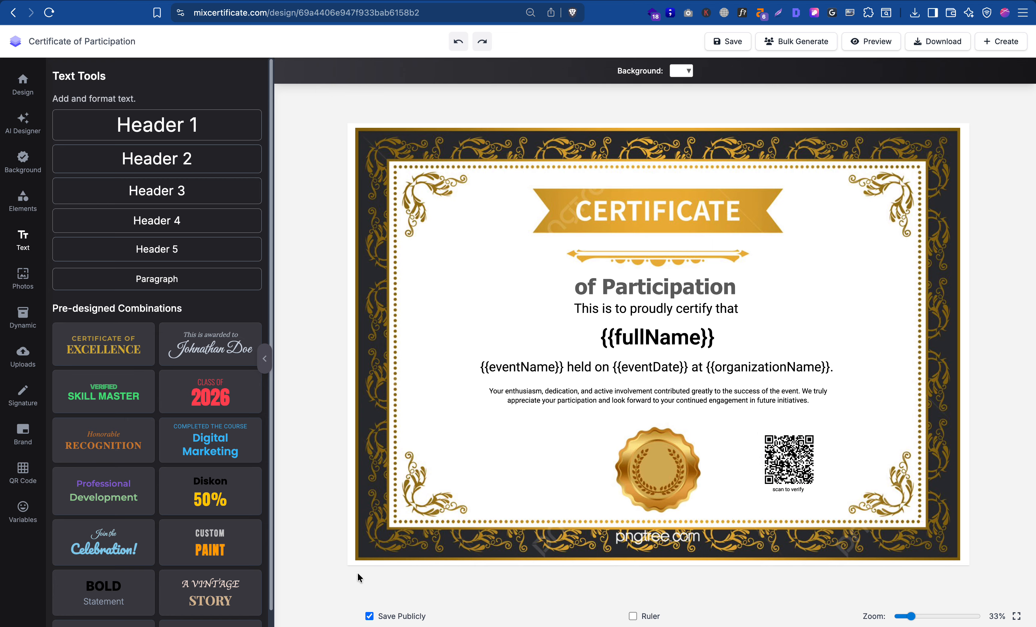
left_click(734, 48)
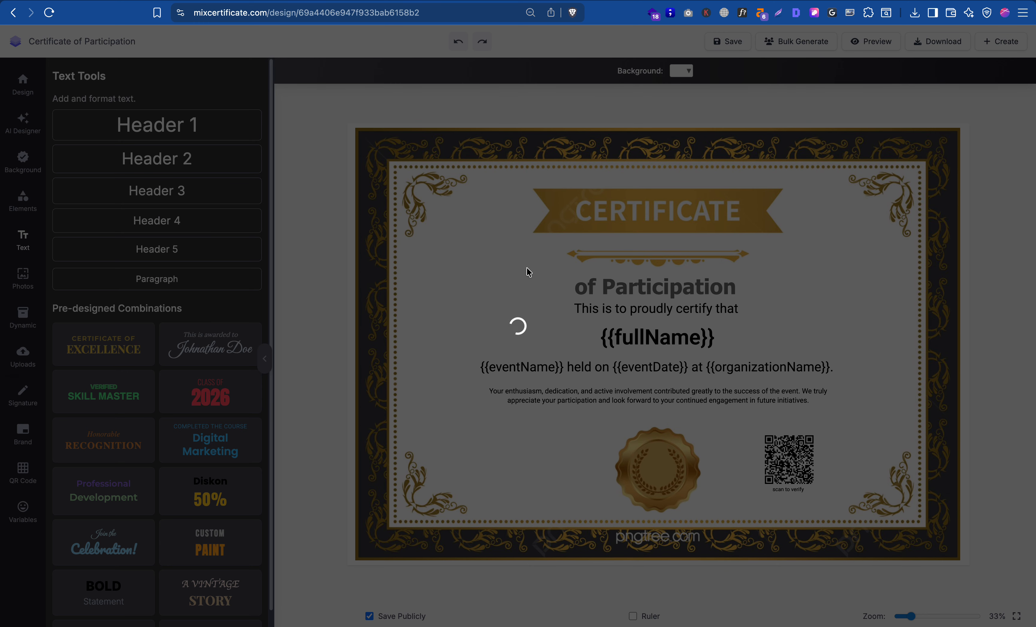